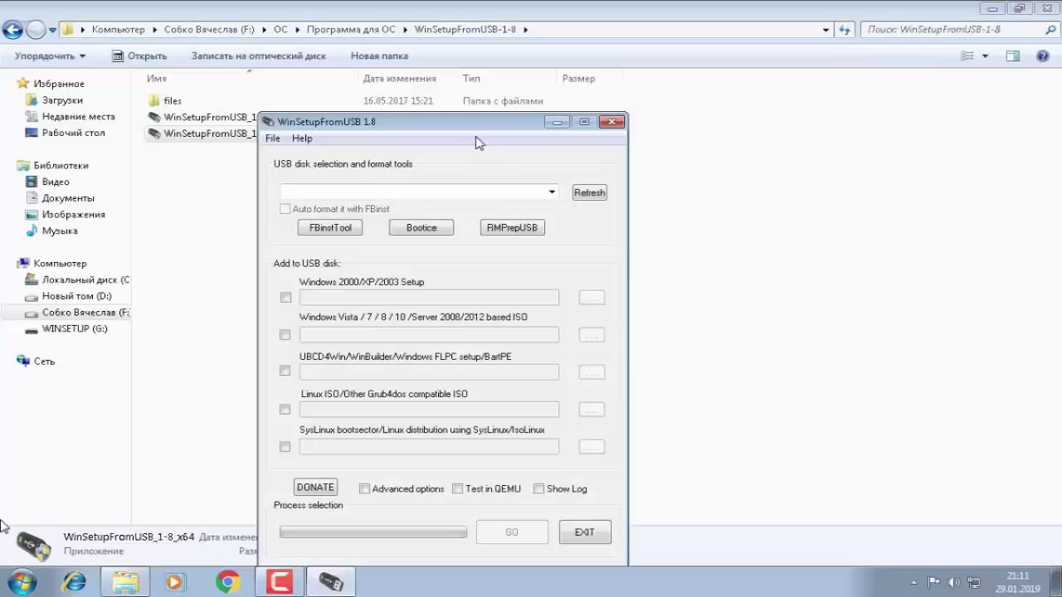
# Choose the G: JetFlash Transcend 16GB drive as the target and enable automatic FBinst formatting as NTFS
pyautogui.moveTo(474, 125); pyautogui.dragTo(564, 48)
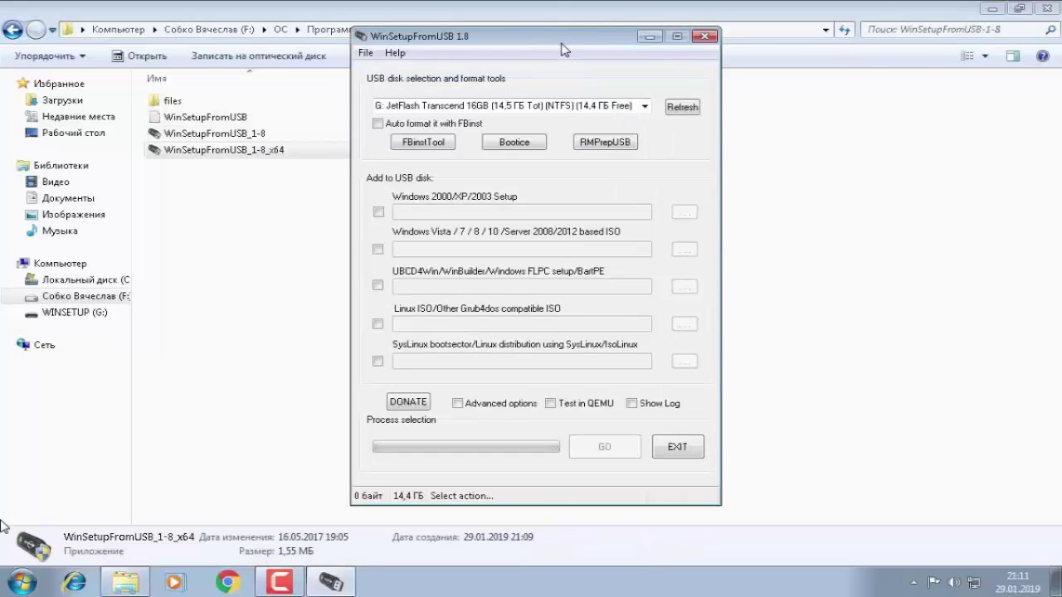
pyautogui.click(644, 108)
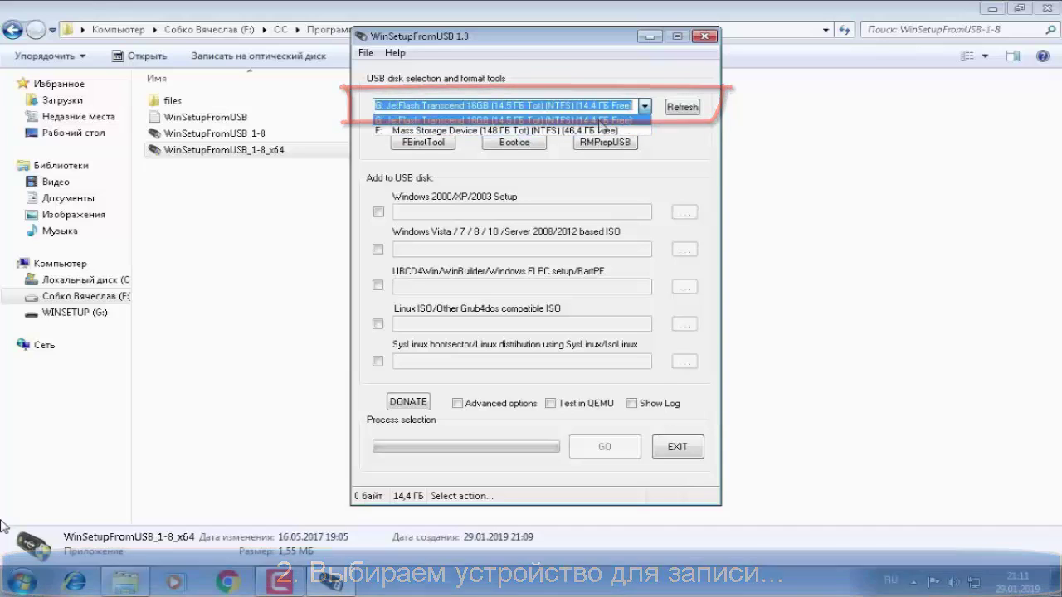
pyautogui.click(630, 119)
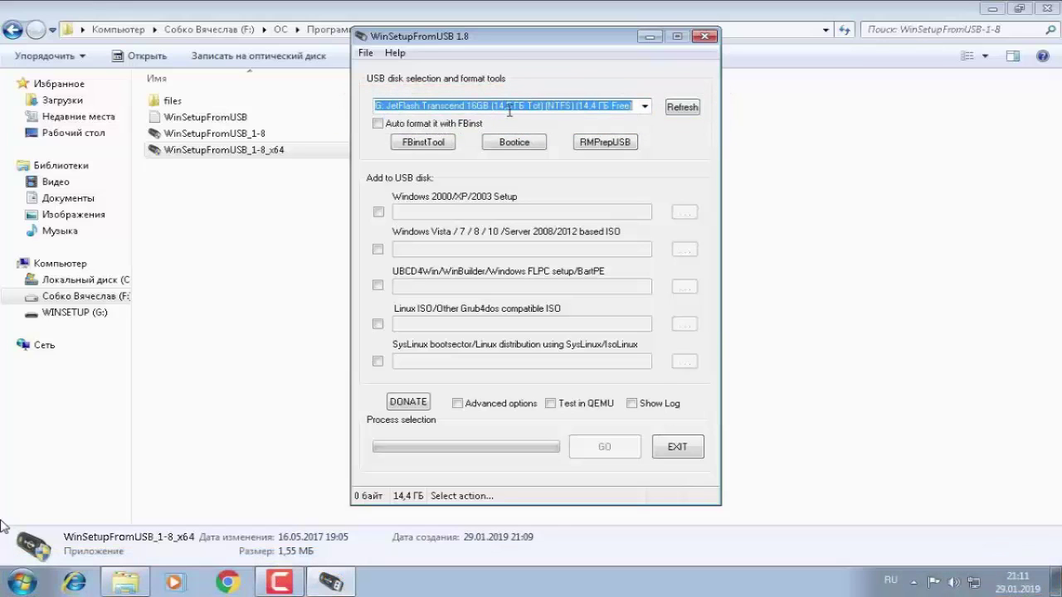
pyautogui.click(379, 124)
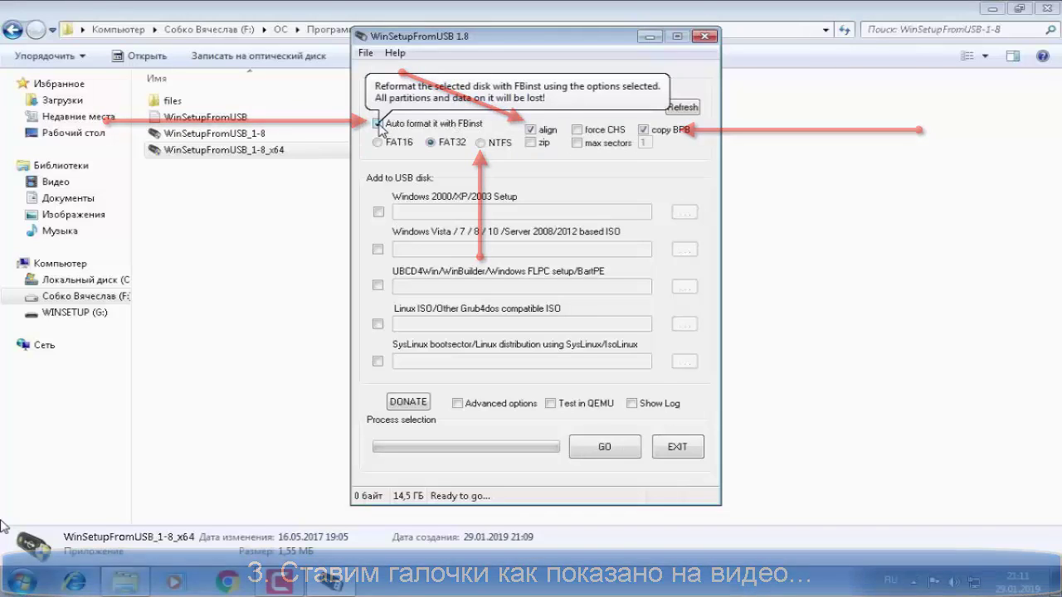
pyautogui.click(481, 145)
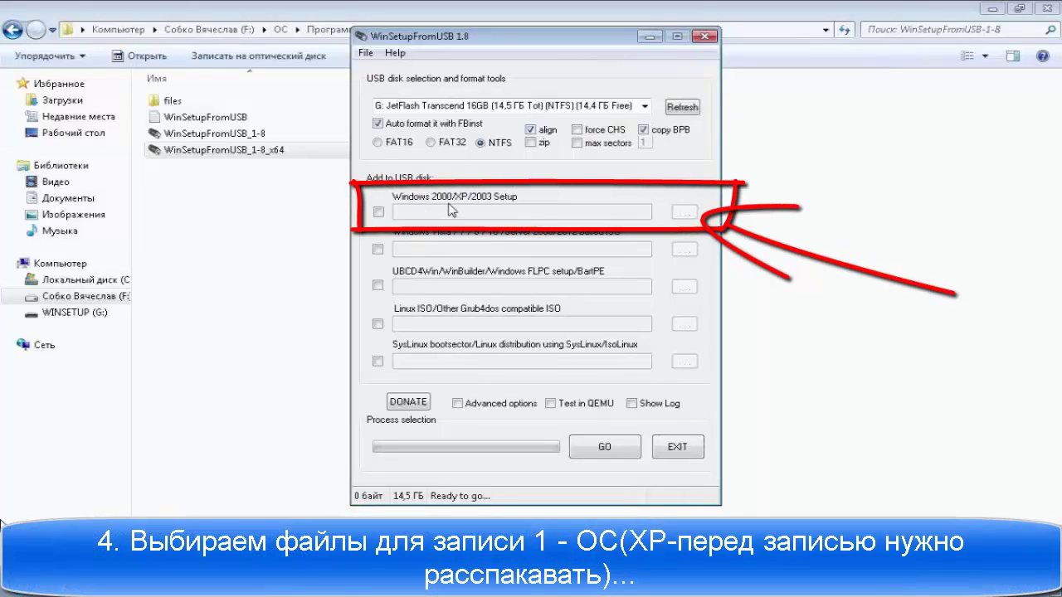
# Enable the Windows 2000/XP/2003 source and set it to ru_windows_xp_professional_with_service_pack_3_x86_cd_vl_x14-74146, inside ОС\Windows XP Professional sp3 VL on drive F:
pyautogui.click(378, 211)
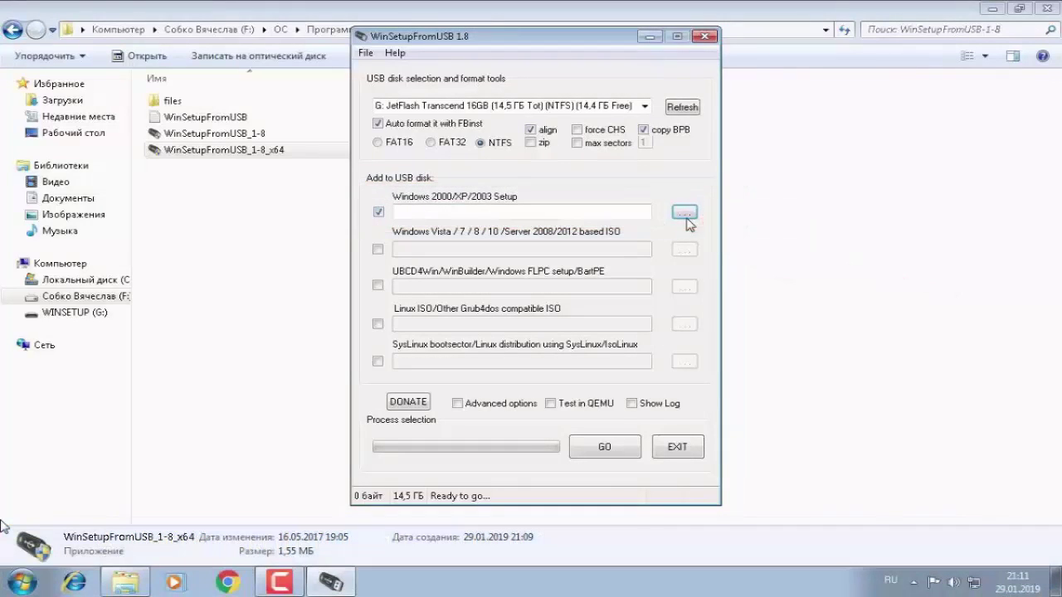
pyautogui.click(685, 213)
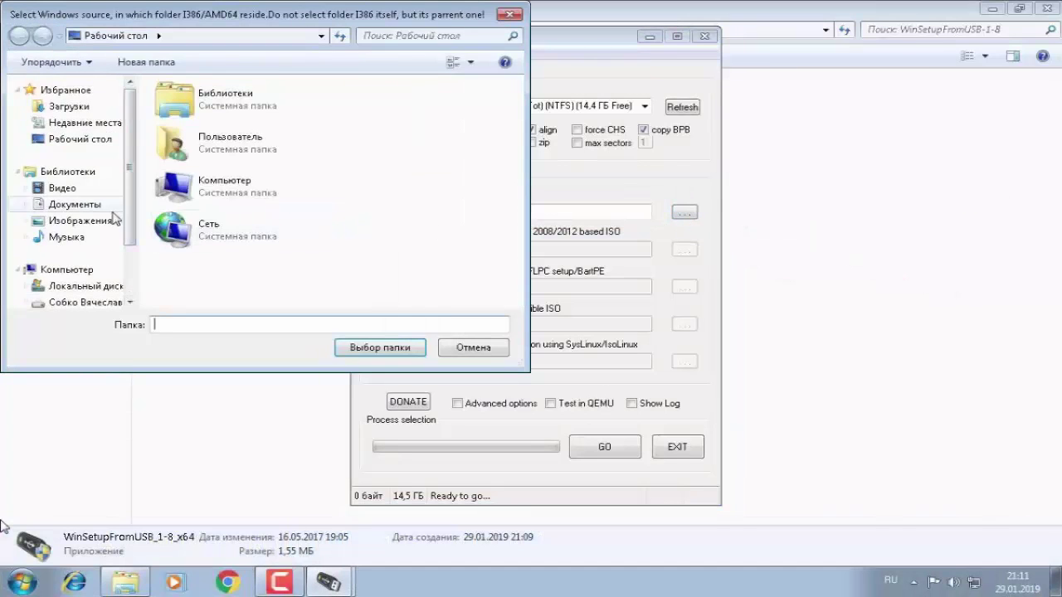
pyautogui.scroll(-1, 116, 262)
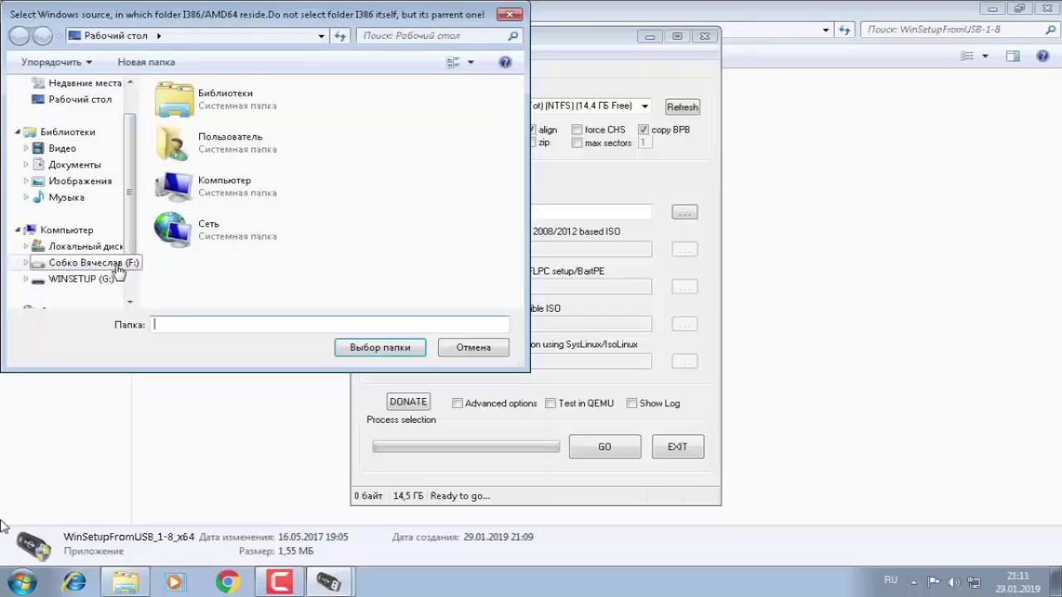
pyautogui.click(119, 263)
pyautogui.scroll(-4, 336, 199)
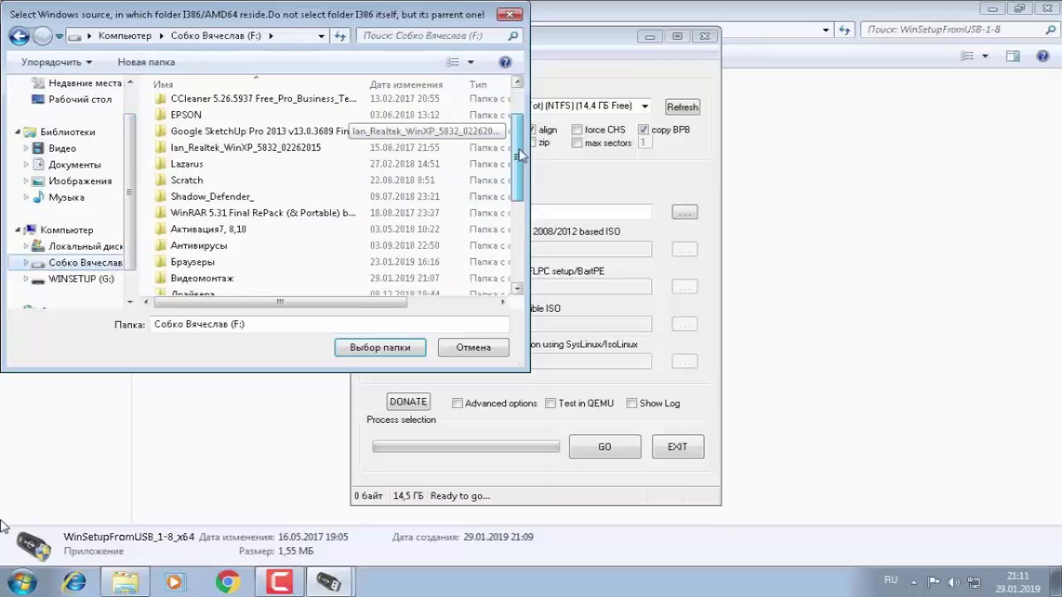
pyautogui.click(335, 230)
pyautogui.doubleClick(335, 230)
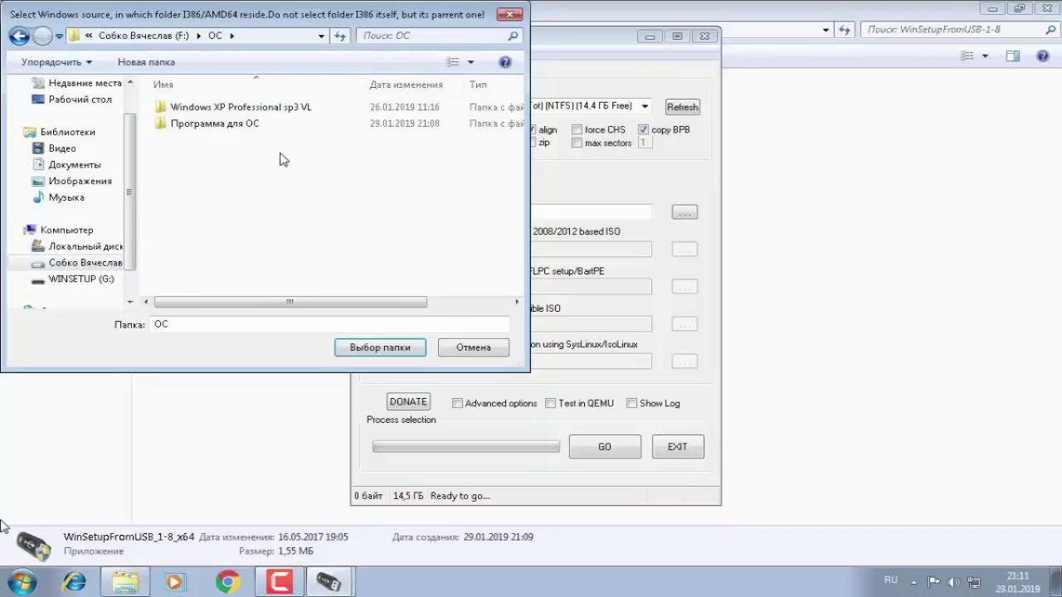
pyautogui.doubleClick(273, 110)
pyautogui.click(274, 110)
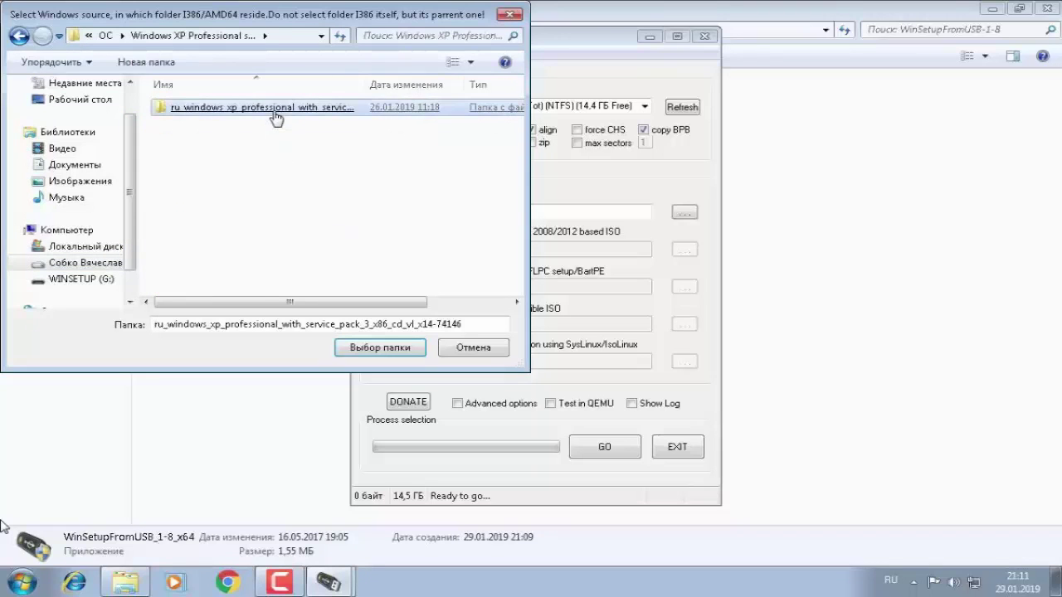
pyautogui.doubleClick(277, 113)
pyautogui.click(277, 109)
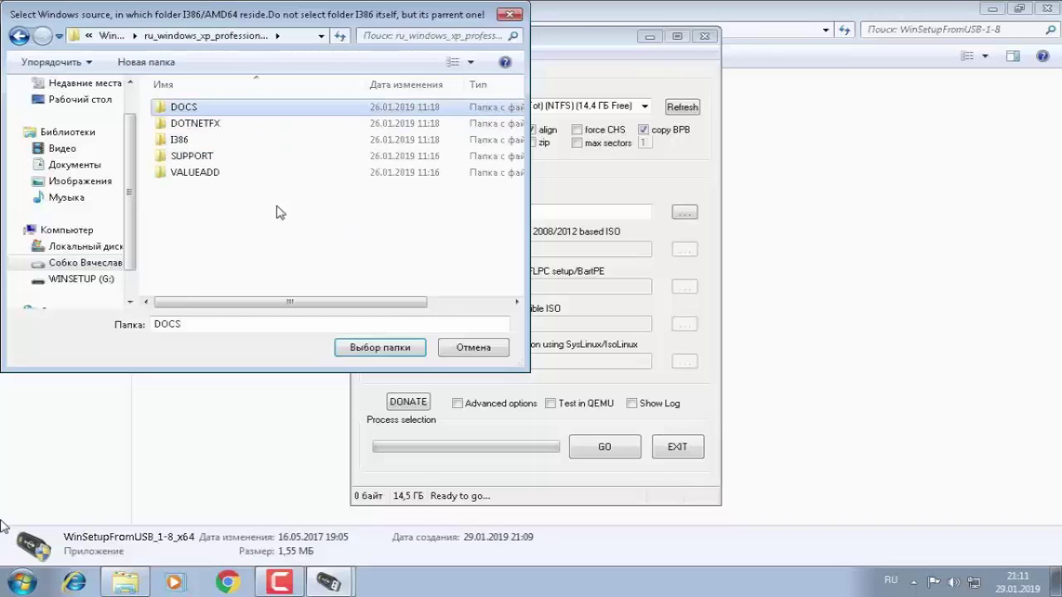
pyautogui.click(377, 352)
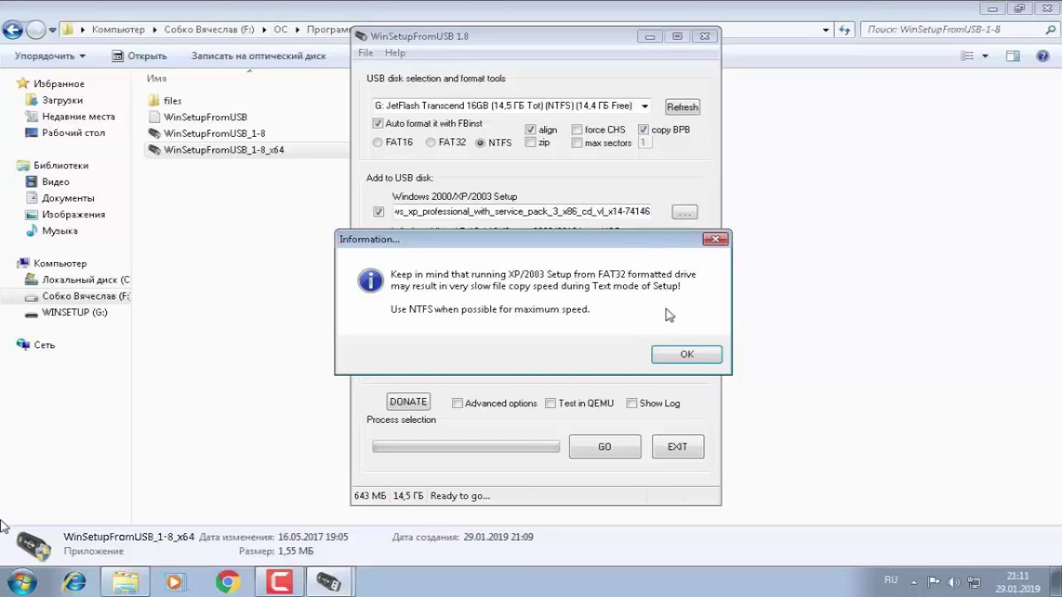
# Dismiss the FAT32 copy speed notice and accept the Microsoft Windows EULA
pyautogui.click(685, 356)
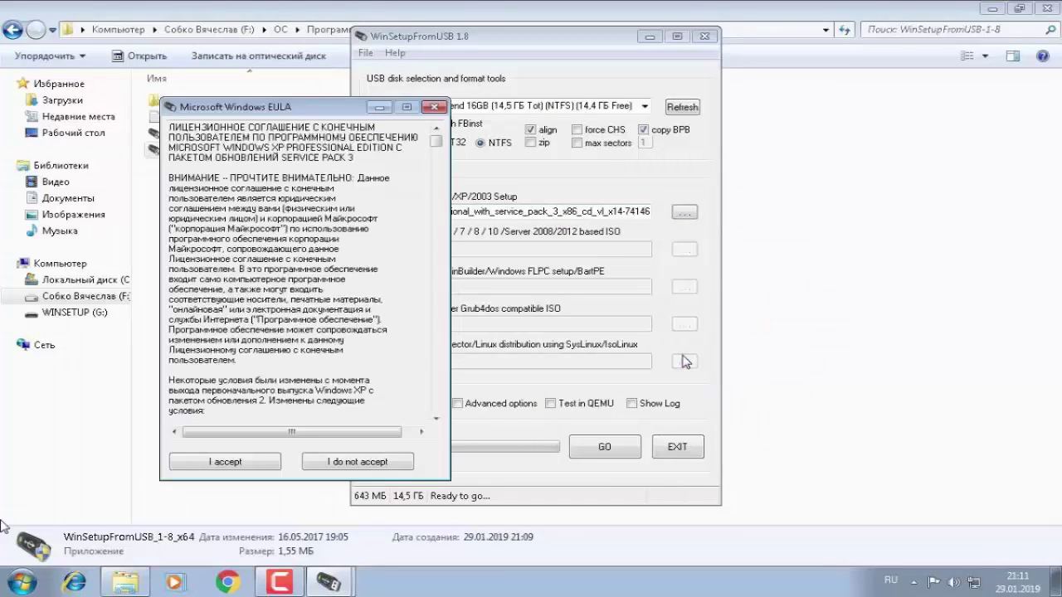
pyautogui.moveTo(290, 107); pyautogui.dragTo(635, 85)
pyautogui.click(561, 433)
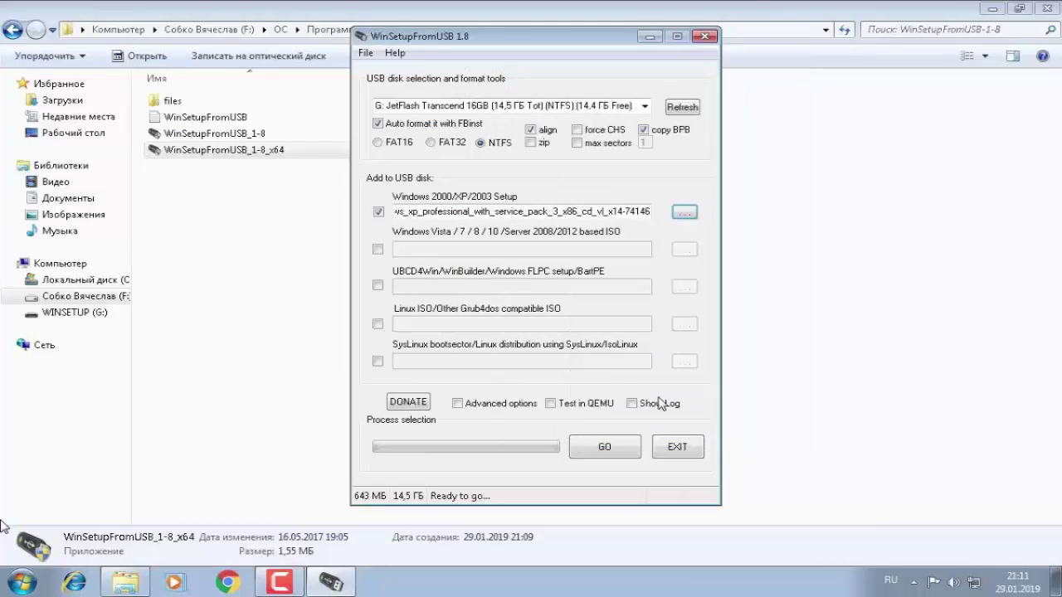
# Start writing the USB disk and agree to erase, repartition and reformat the JetFlash Transcend 16GB drive
pyautogui.click(594, 452)
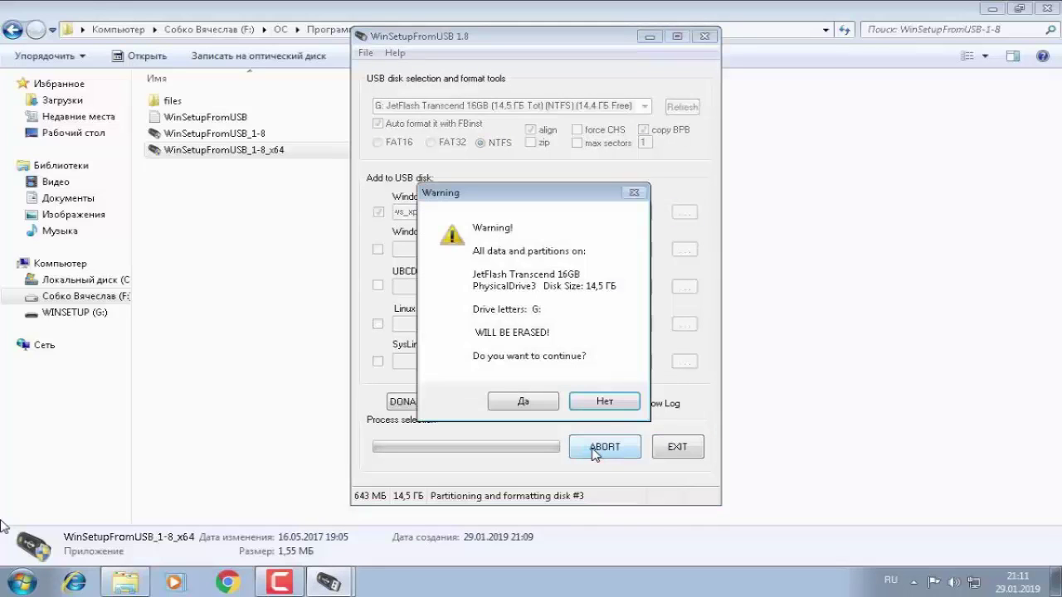
pyautogui.click(518, 404)
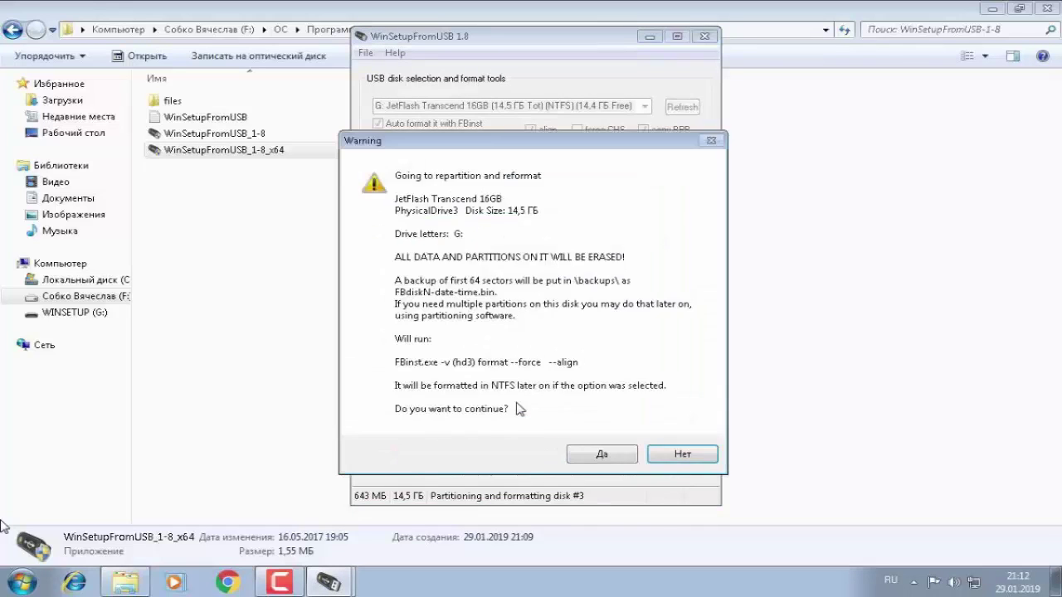
pyautogui.click(603, 462)
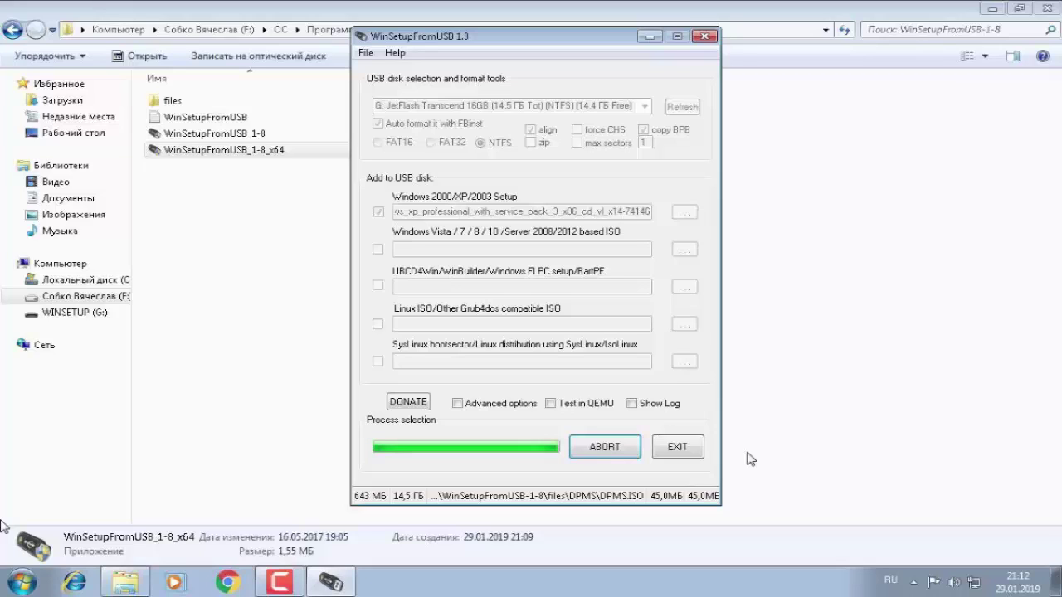
pyautogui.moveTo(290, 590)
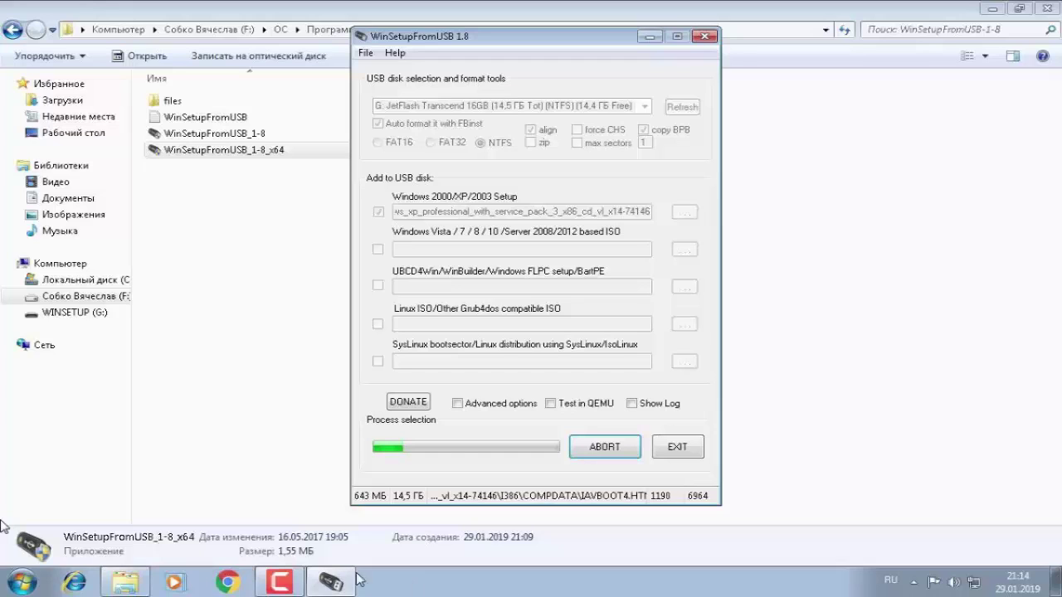
pyautogui.click(276, 584)
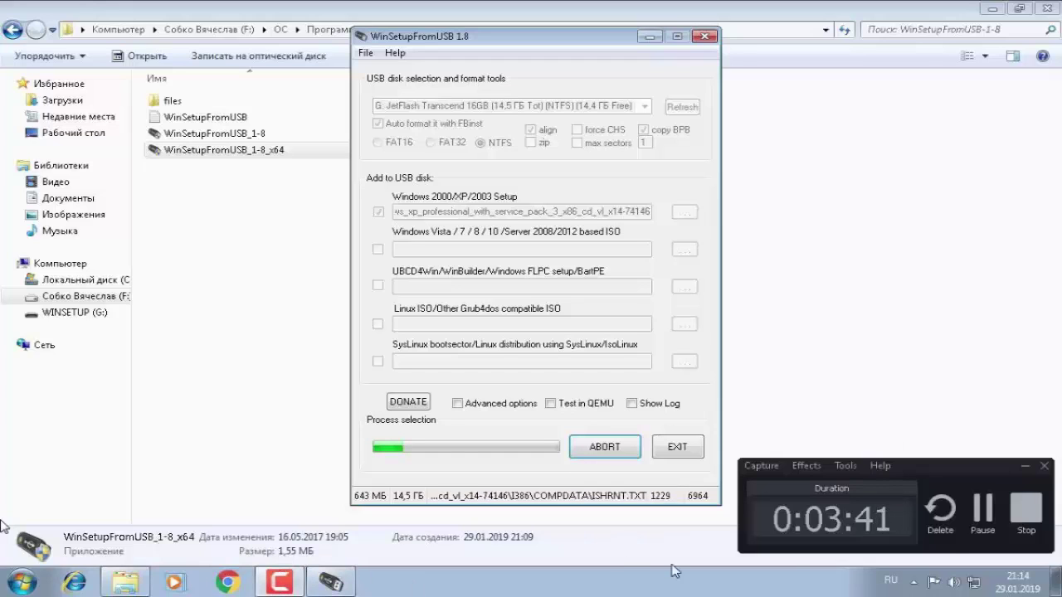
pyautogui.click(982, 518)
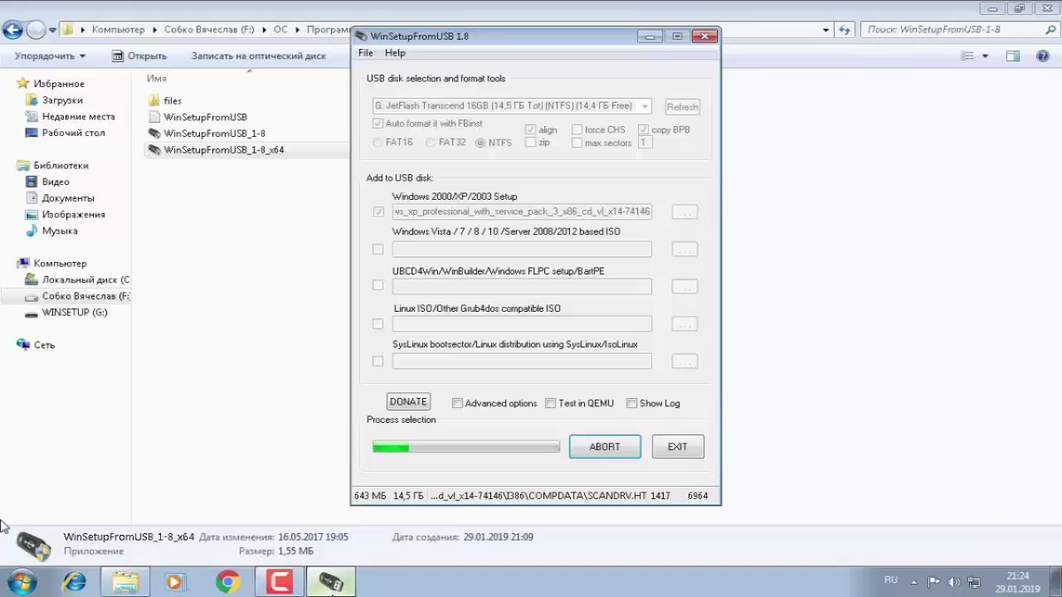
pyautogui.moveTo(262, 591)
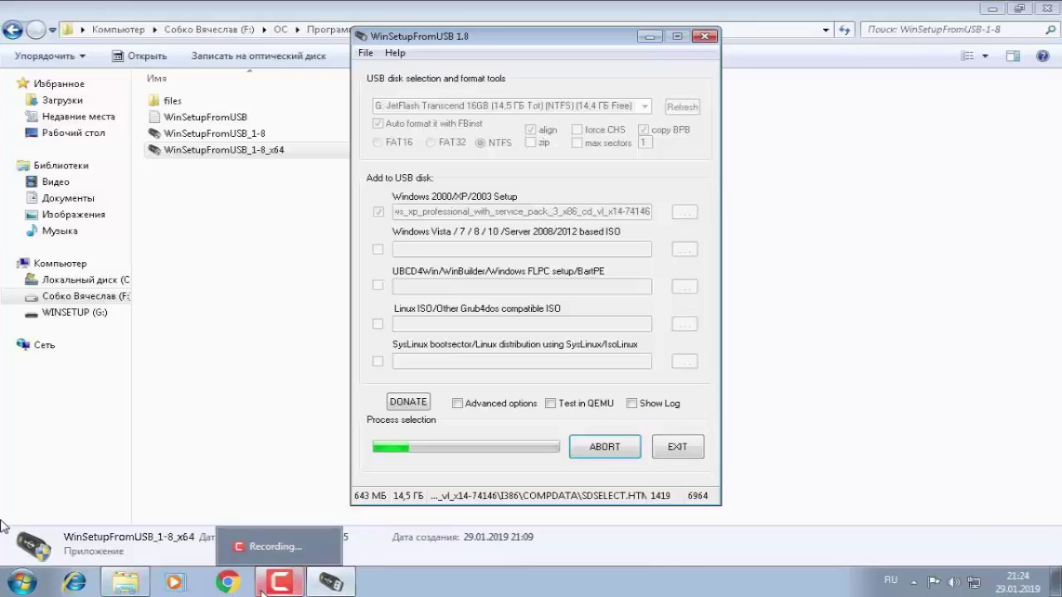
pyautogui.click(262, 590)
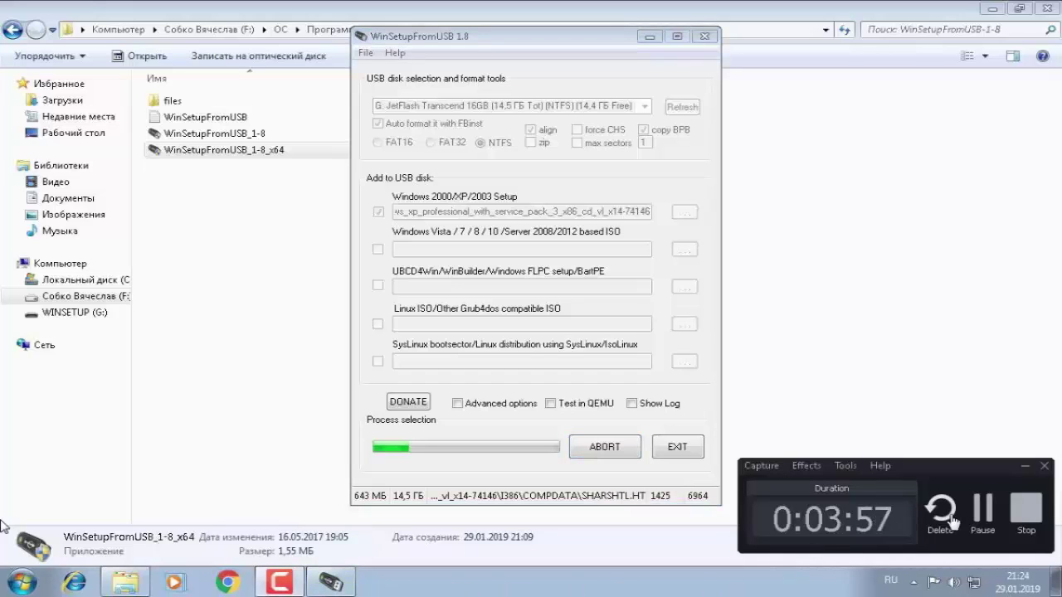
pyautogui.click(982, 509)
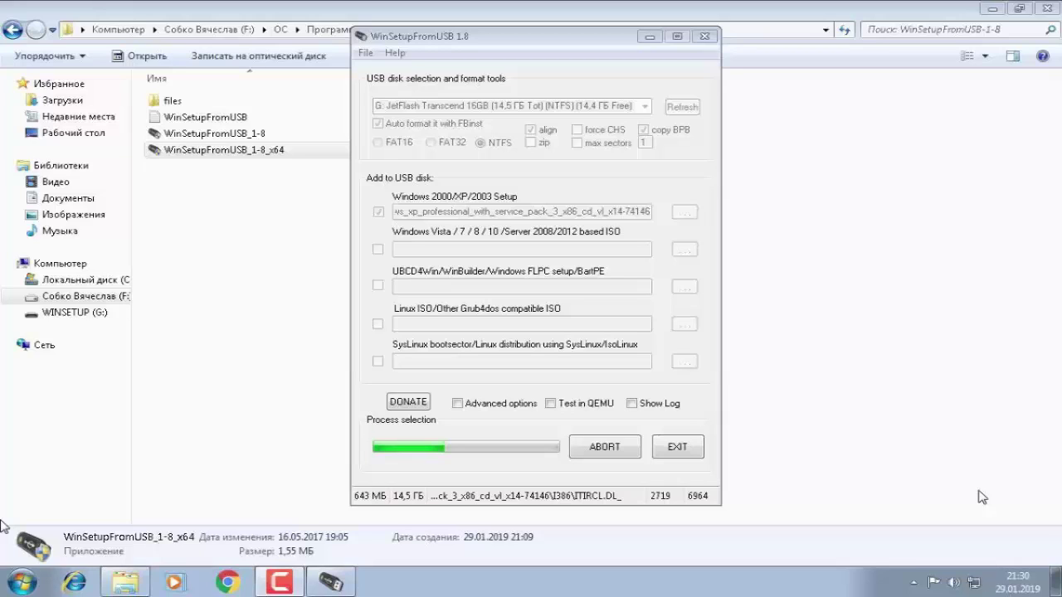
pyautogui.click(349, 583)
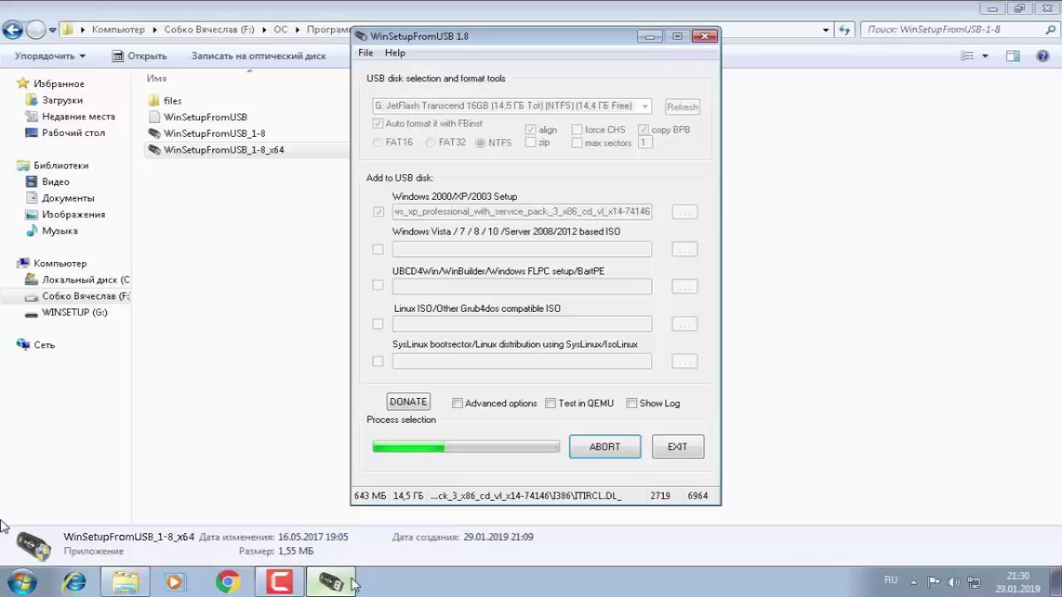
pyautogui.moveTo(289, 588)
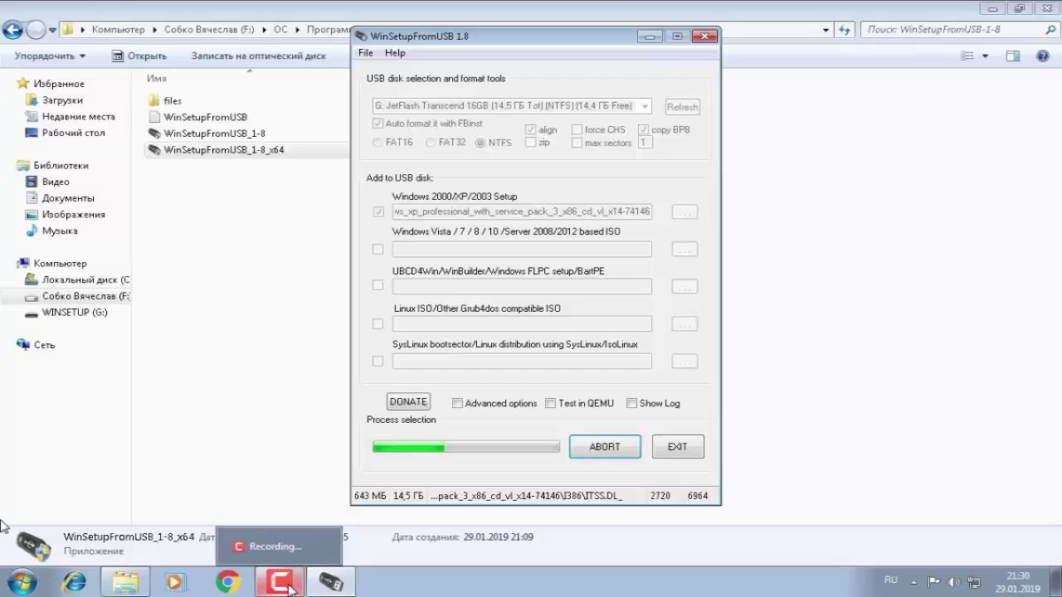
pyautogui.click(282, 547)
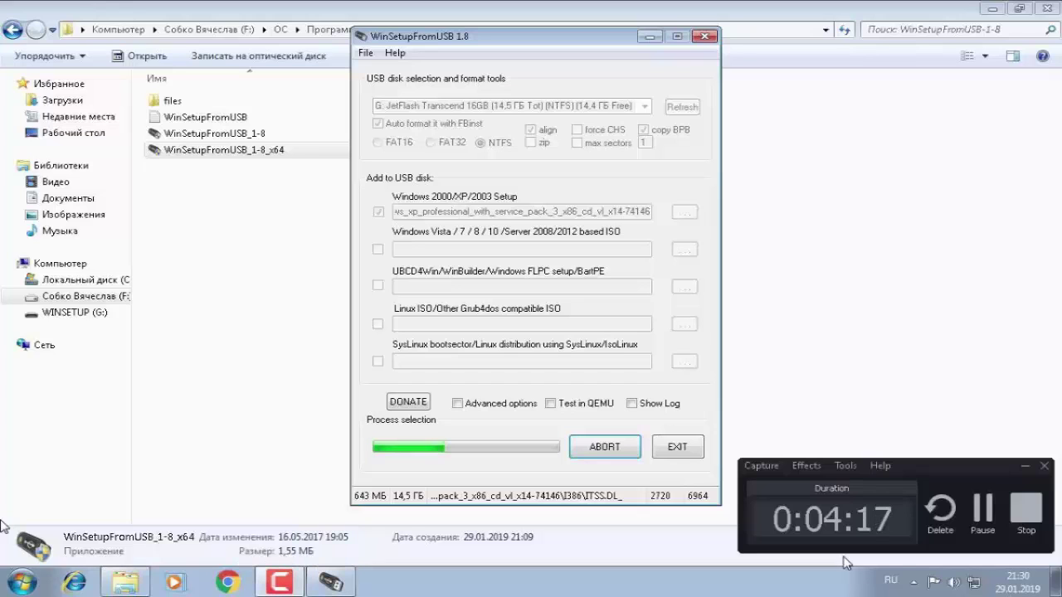
pyautogui.click(982, 533)
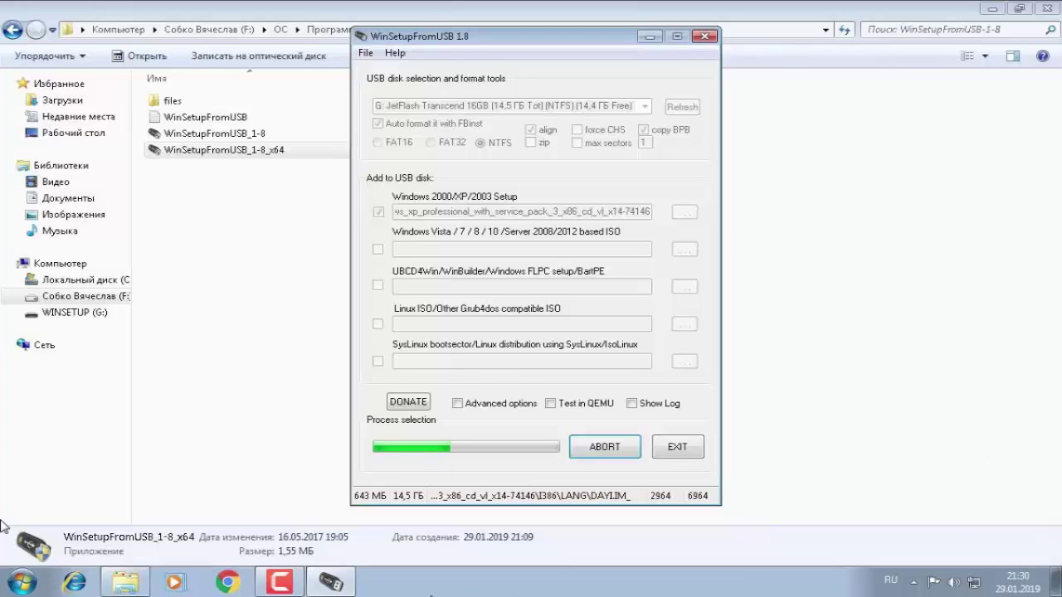
pyautogui.click(289, 585)
pyautogui.click(987, 514)
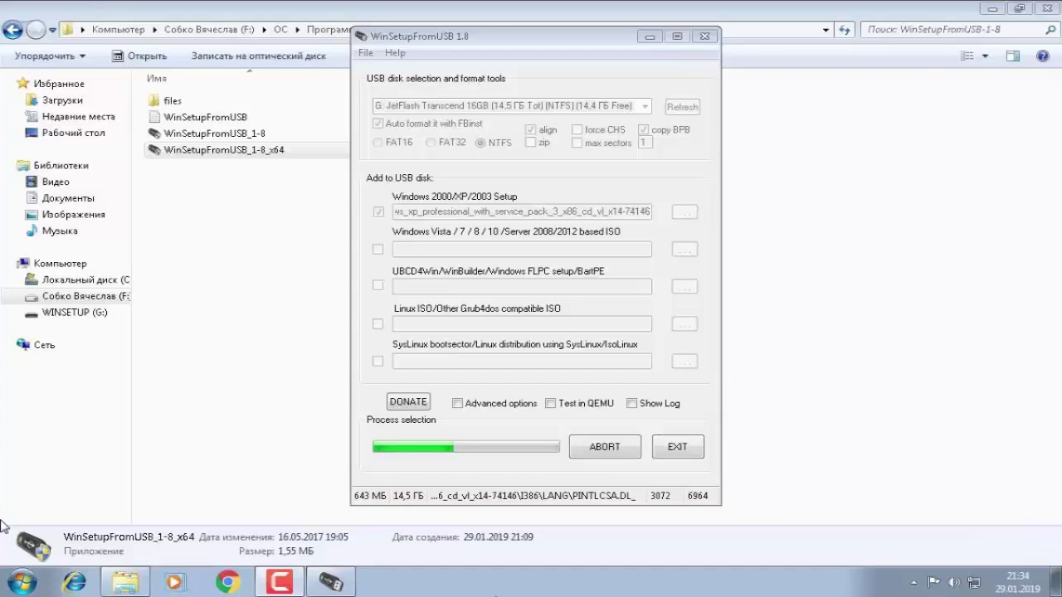
pyautogui.click(292, 587)
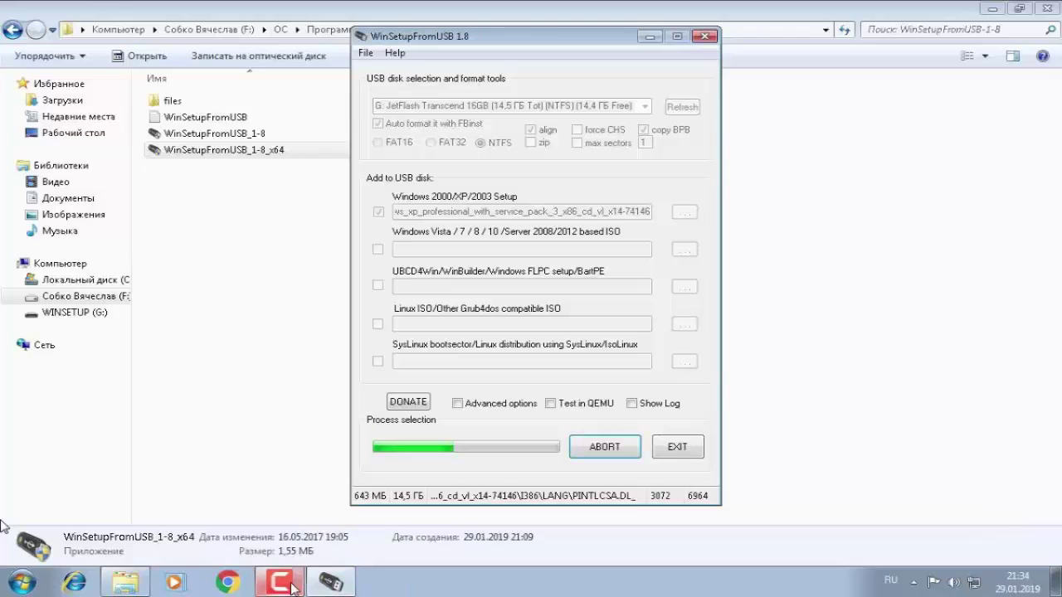
pyautogui.click(292, 588)
pyautogui.click(980, 509)
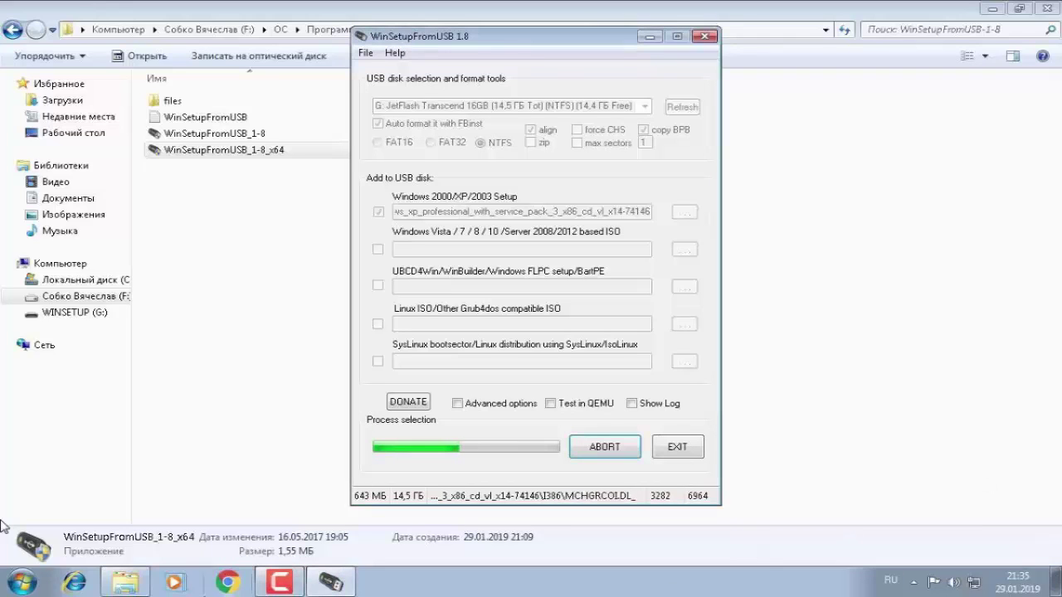
pyautogui.click(264, 585)
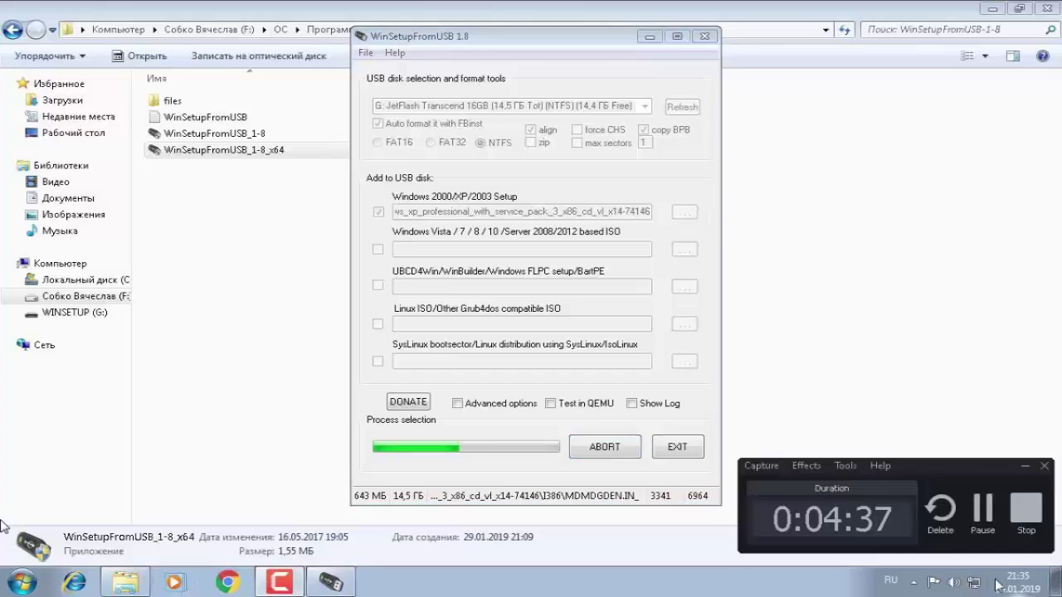
pyautogui.click(982, 512)
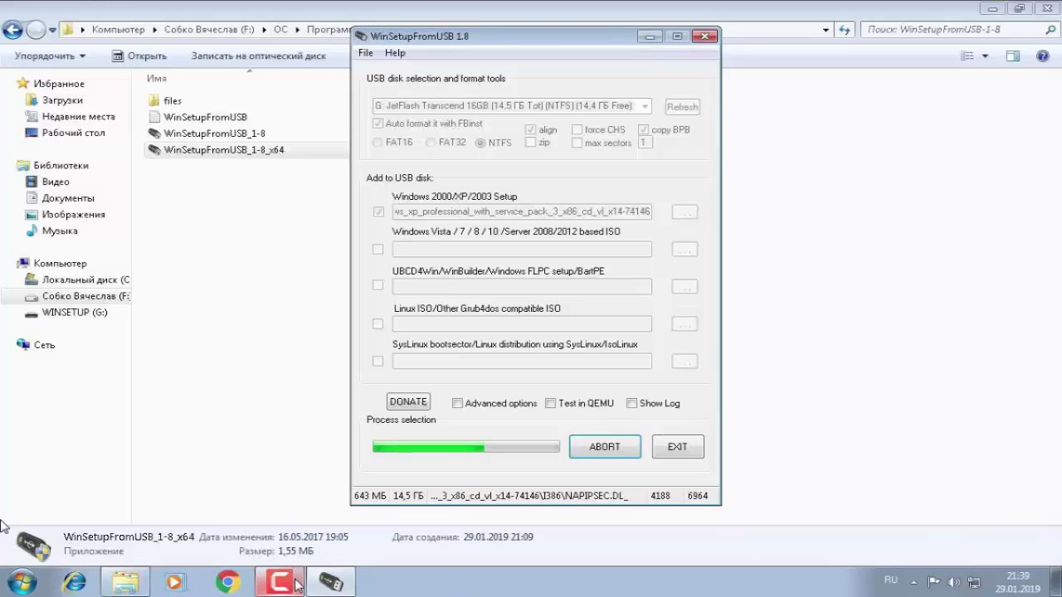
pyautogui.click(340, 589)
pyautogui.moveTo(345, 593)
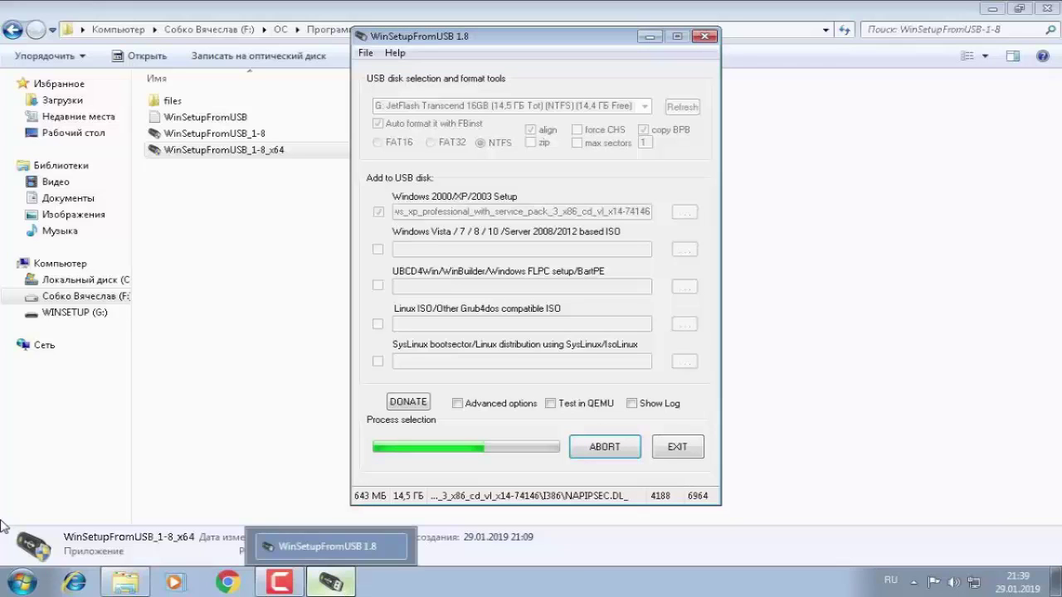
pyautogui.click(279, 582)
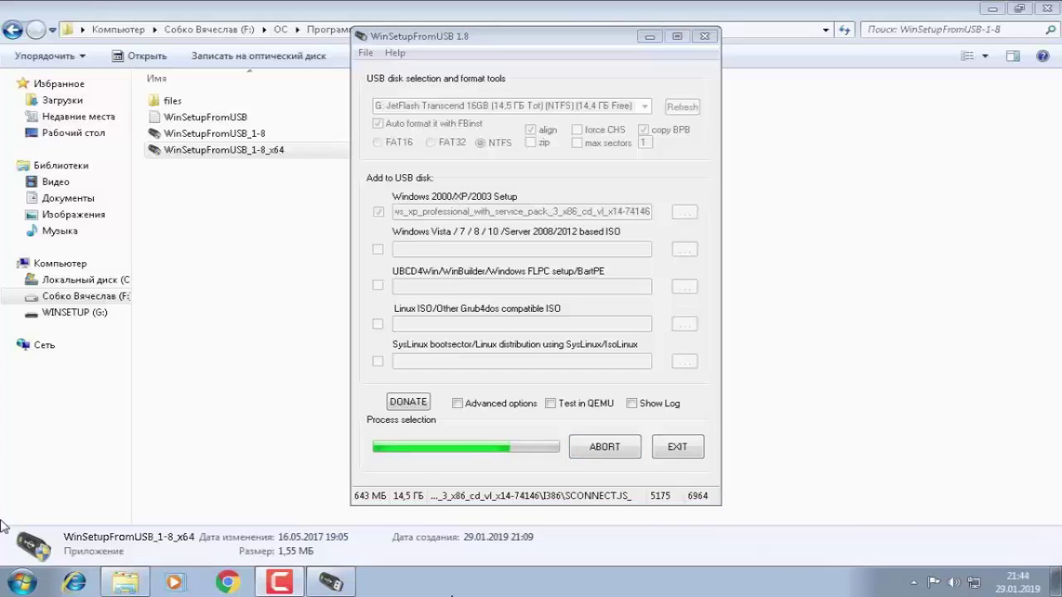
pyautogui.click(278, 582)
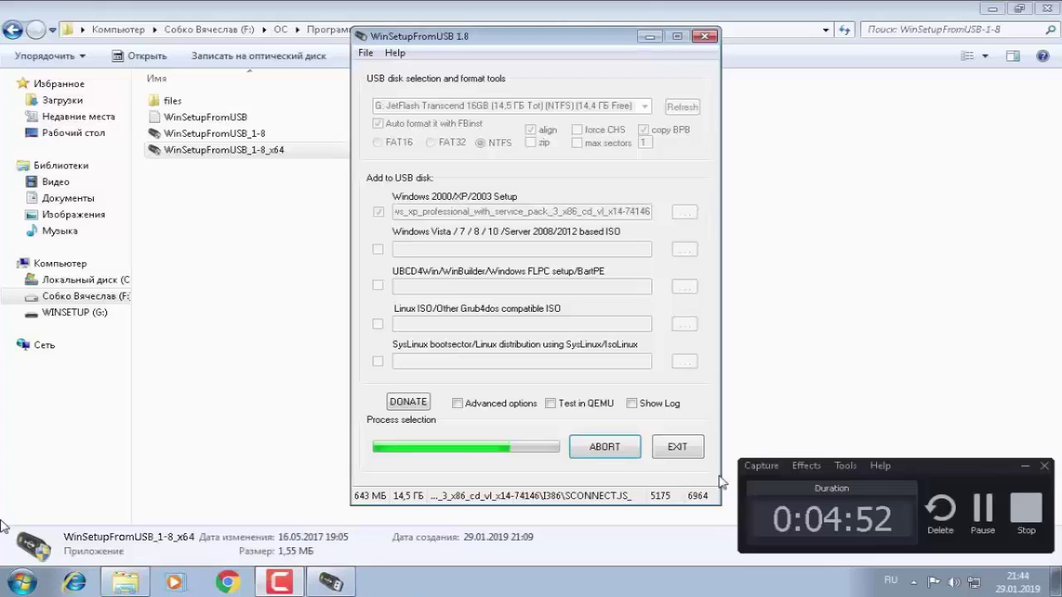
pyautogui.click(986, 507)
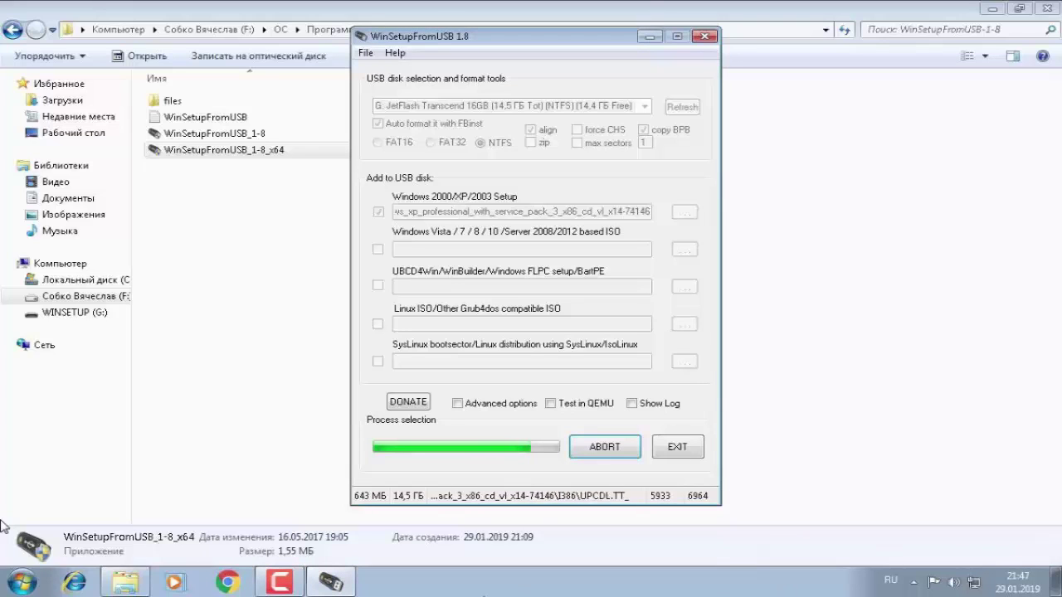
pyautogui.click(294, 591)
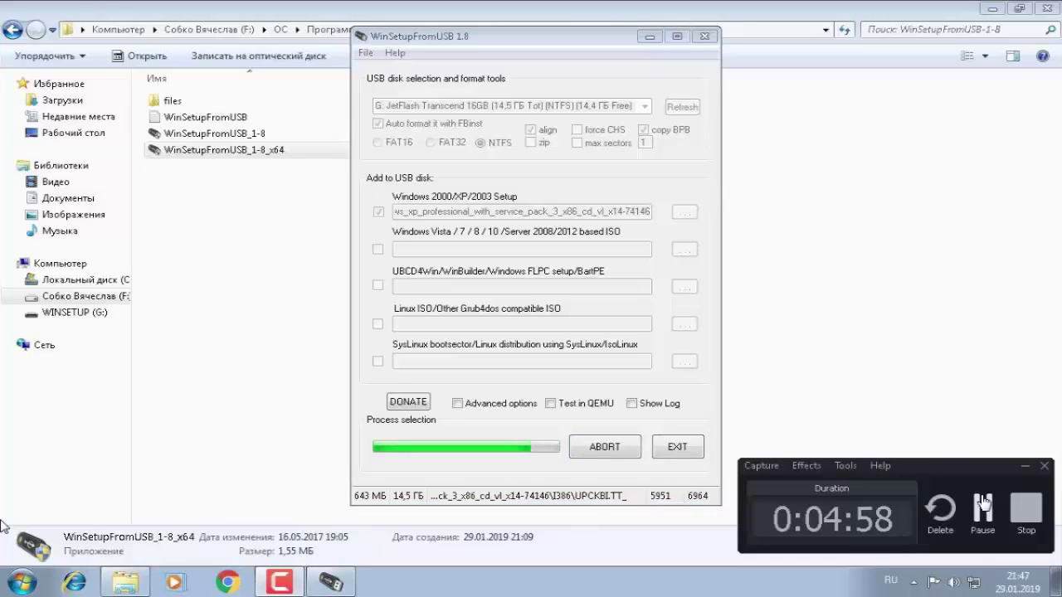
pyautogui.click(982, 501)
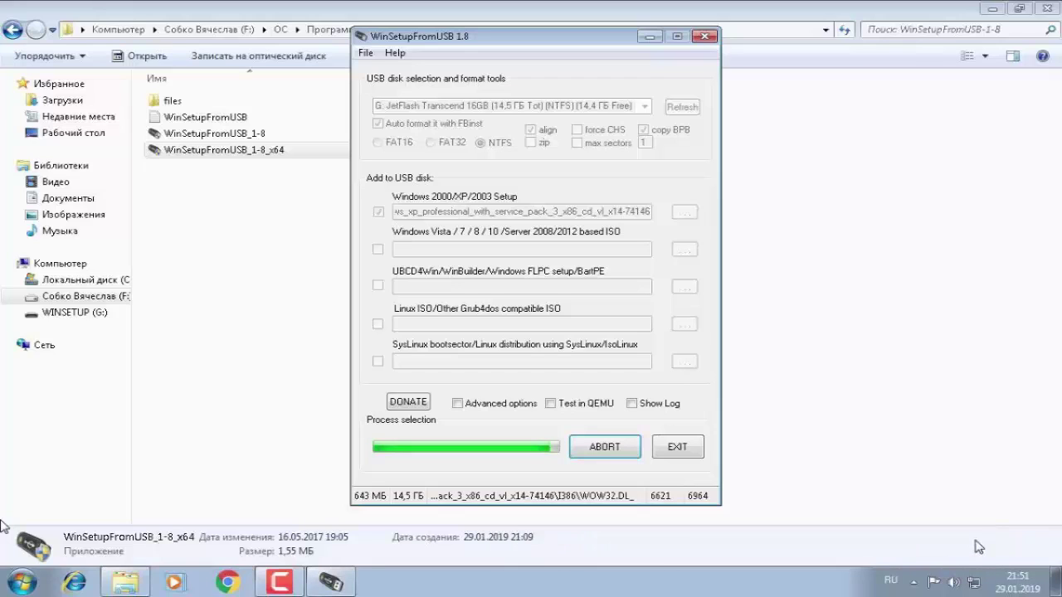
pyautogui.click(975, 542)
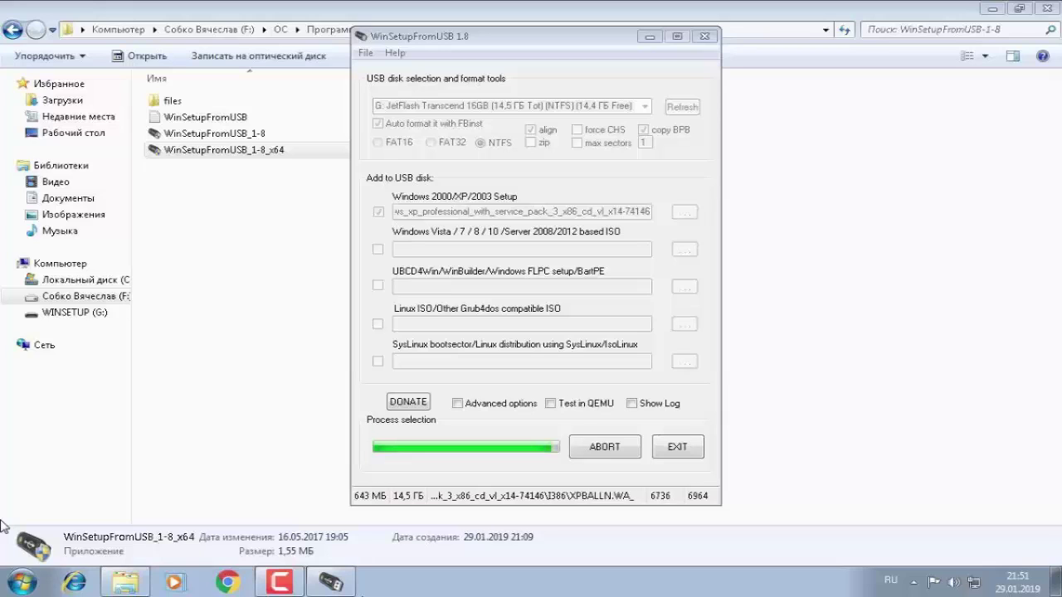
pyautogui.moveTo(291, 588)
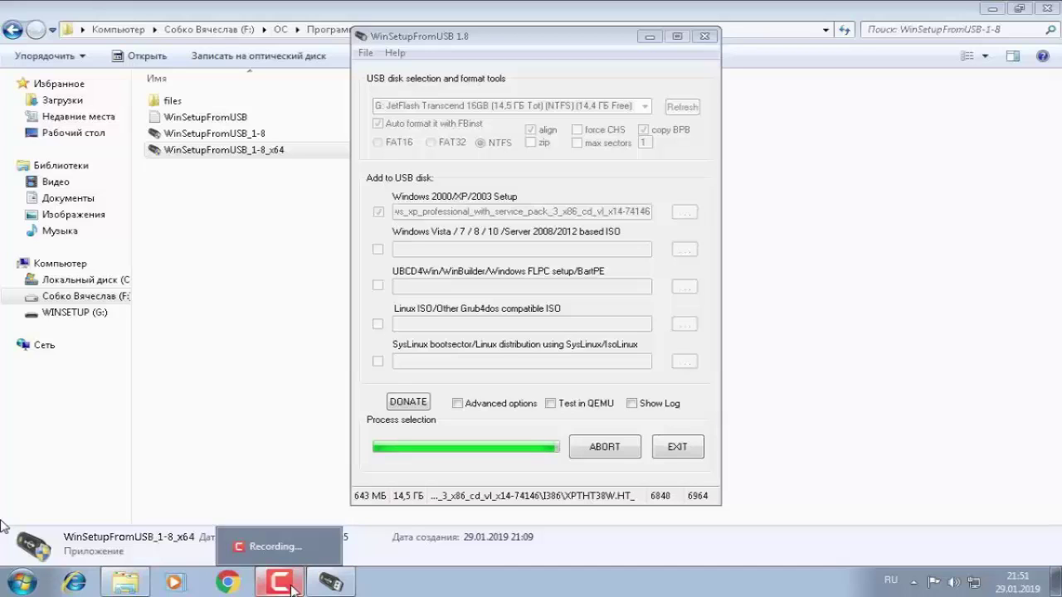
pyautogui.click(290, 587)
pyautogui.click(981, 509)
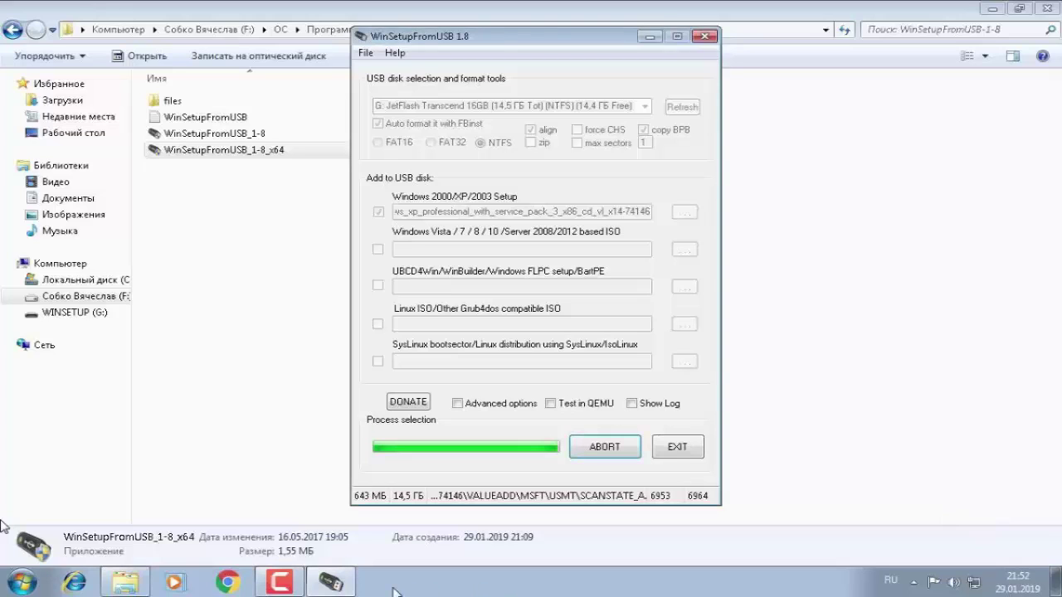
pyautogui.click(279, 584)
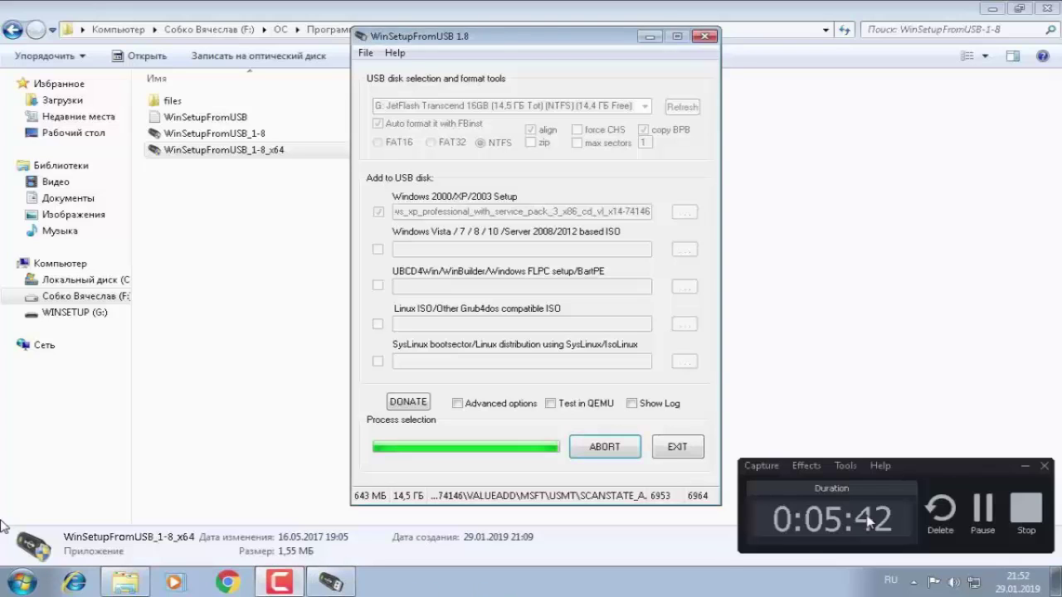
pyautogui.click(992, 507)
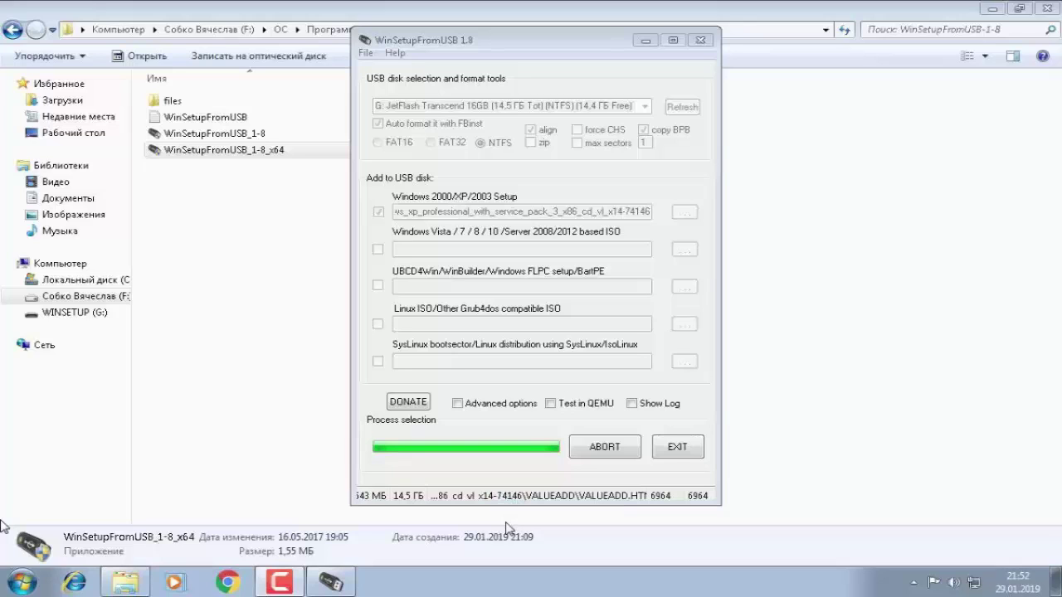
pyautogui.click(289, 589)
pyautogui.click(981, 512)
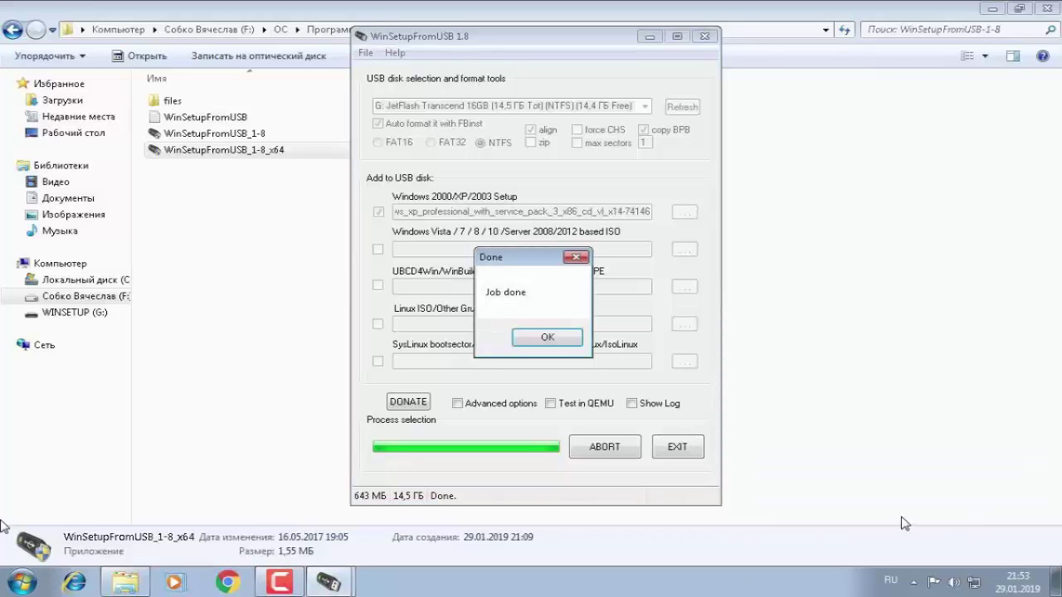
# Enable the Windows Vista/7/8/10/Server source with Windows_7_SP1_x64_x86_rus.iso from the ОС folder on drive F: and start writing it to the USB disk
pyautogui.click(550, 338)
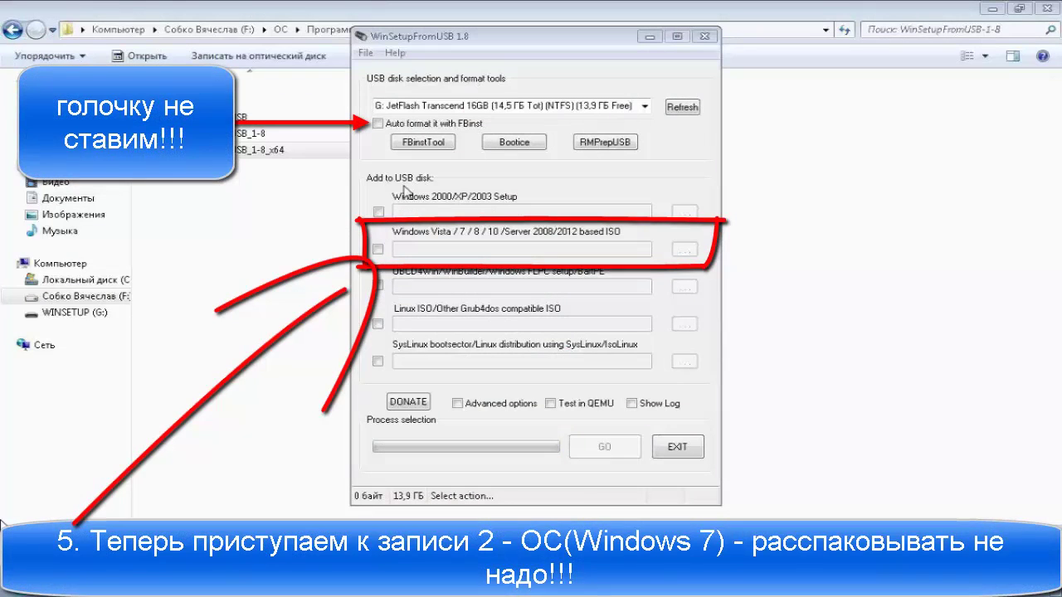
pyautogui.click(380, 250)
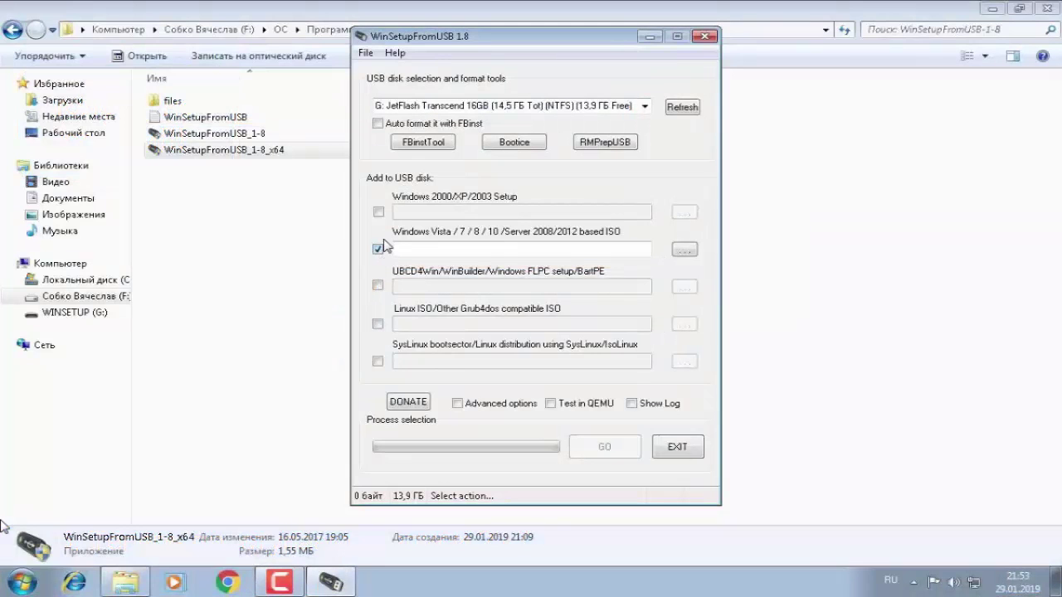
pyautogui.click(688, 252)
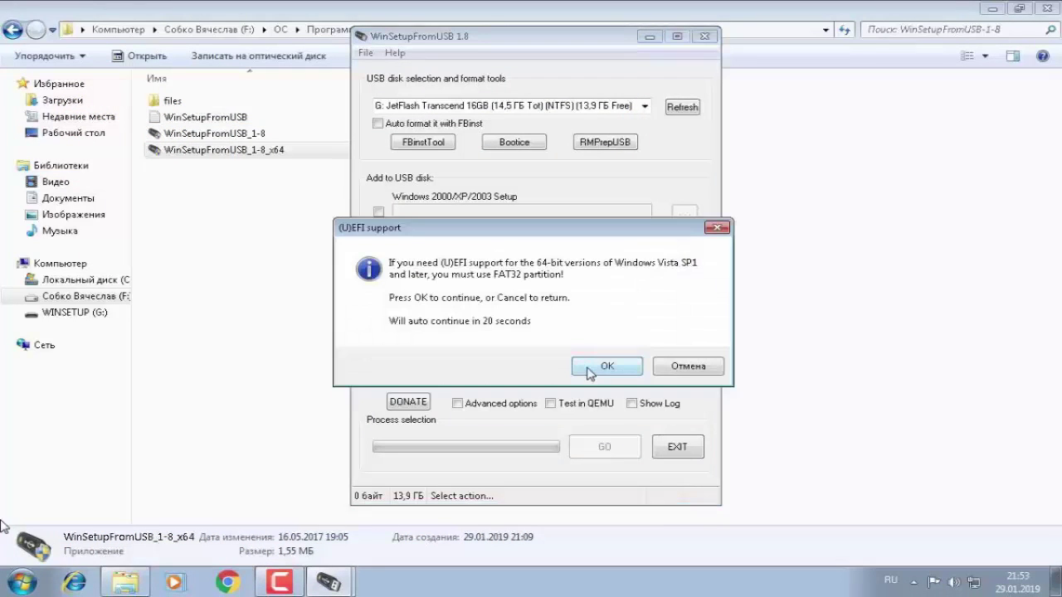
pyautogui.click(605, 367)
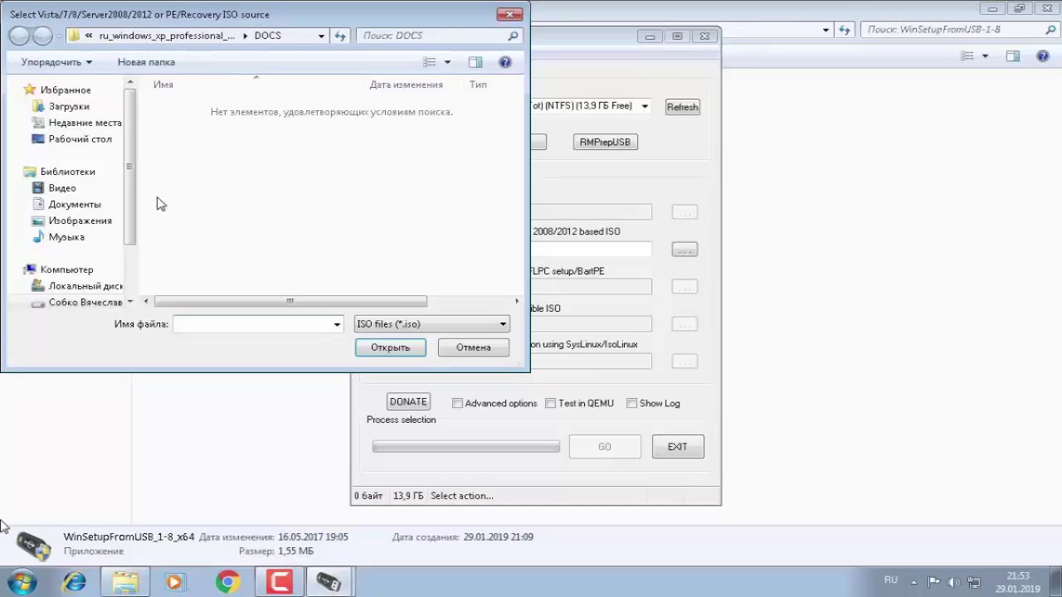
pyautogui.click(88, 35)
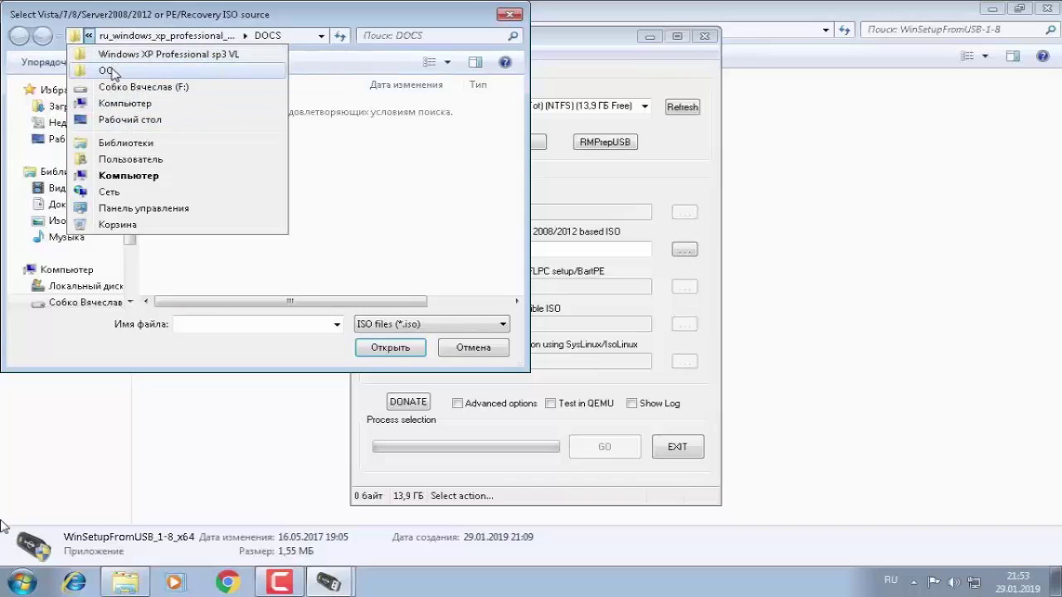
pyautogui.click(112, 73)
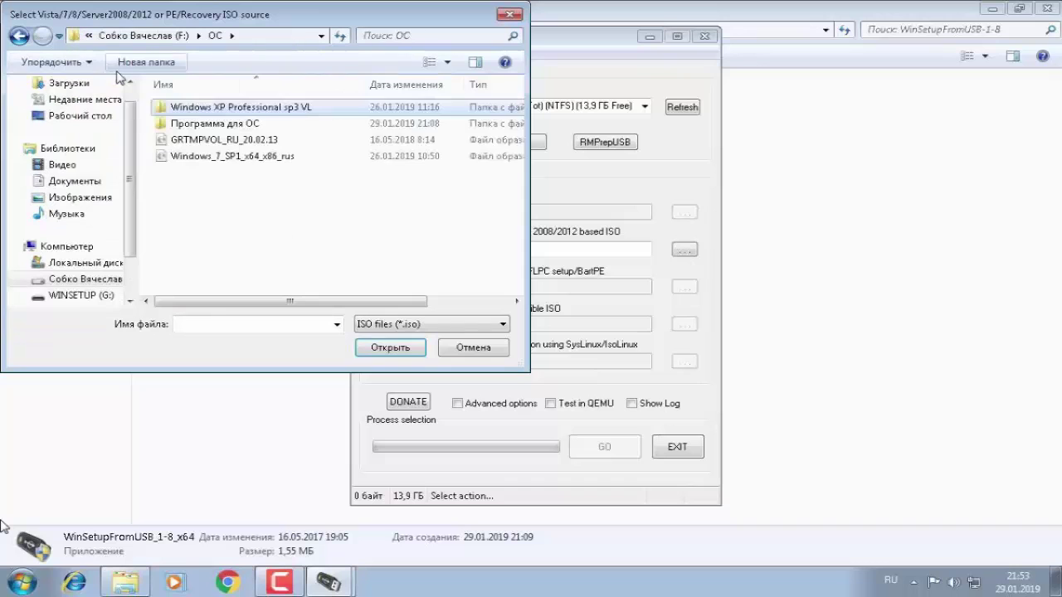
pyautogui.click(217, 157)
pyautogui.doubleClick(217, 157)
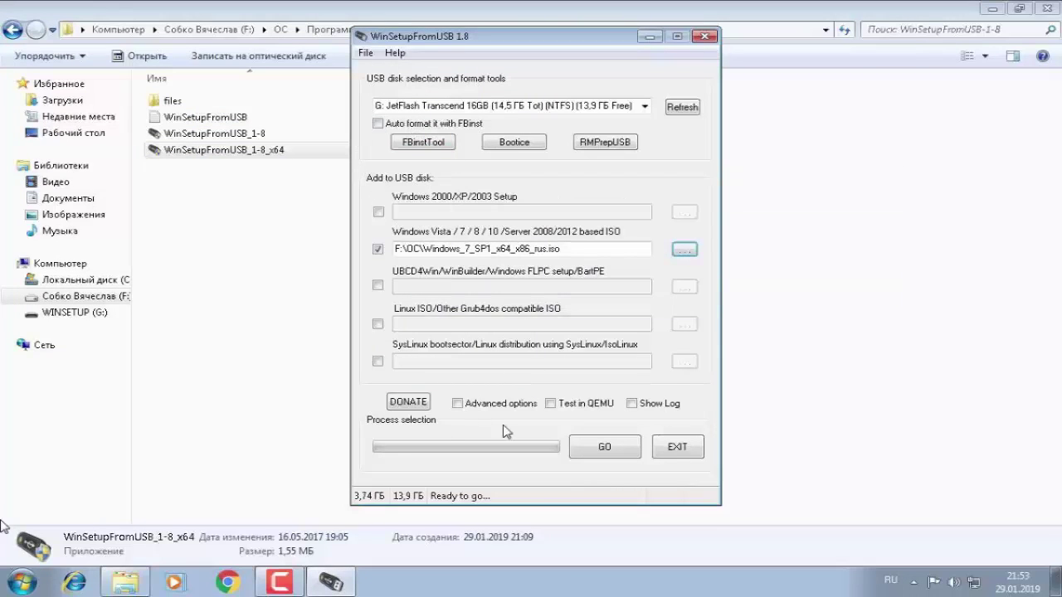
pyautogui.click(587, 452)
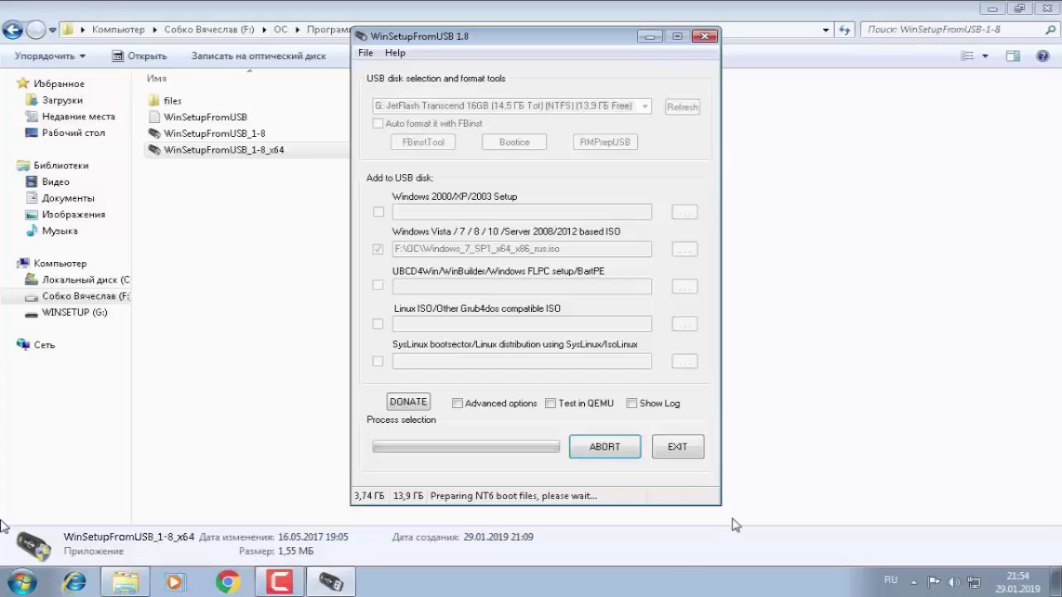
pyautogui.click(279, 582)
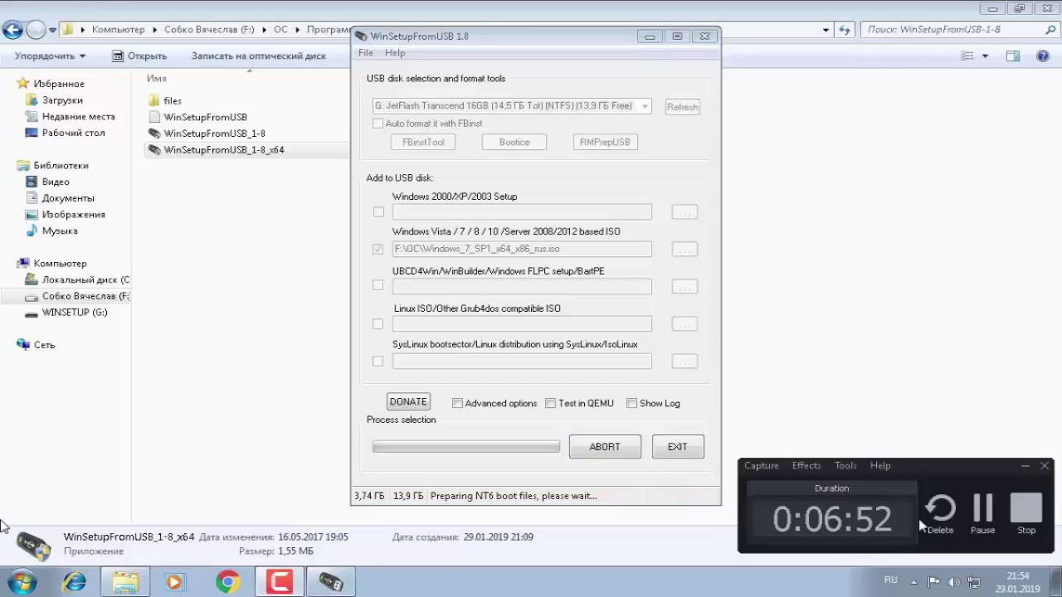
pyautogui.click(982, 507)
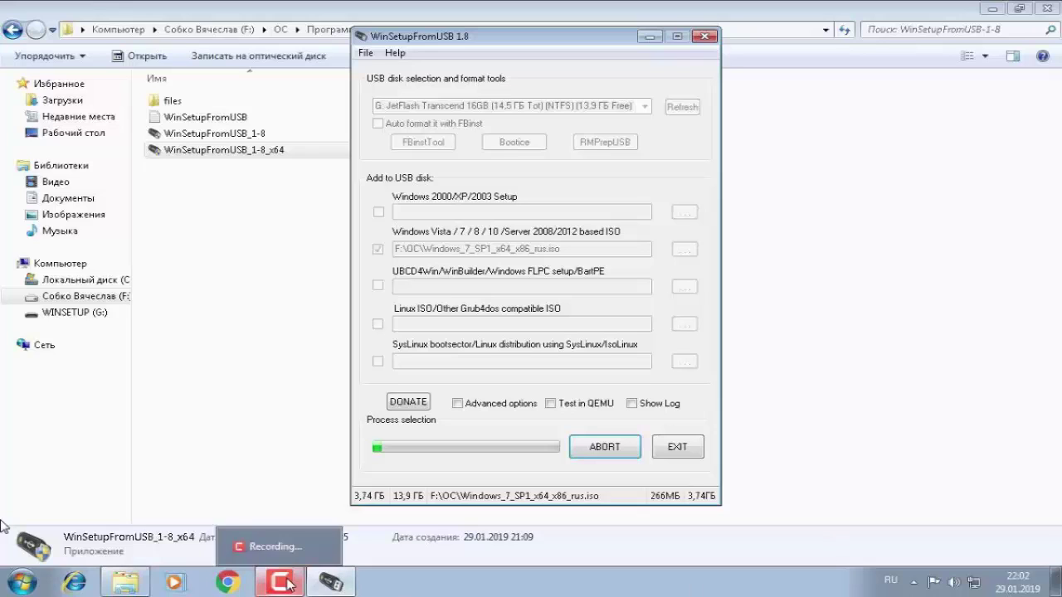
pyautogui.click(287, 585)
pyautogui.click(983, 515)
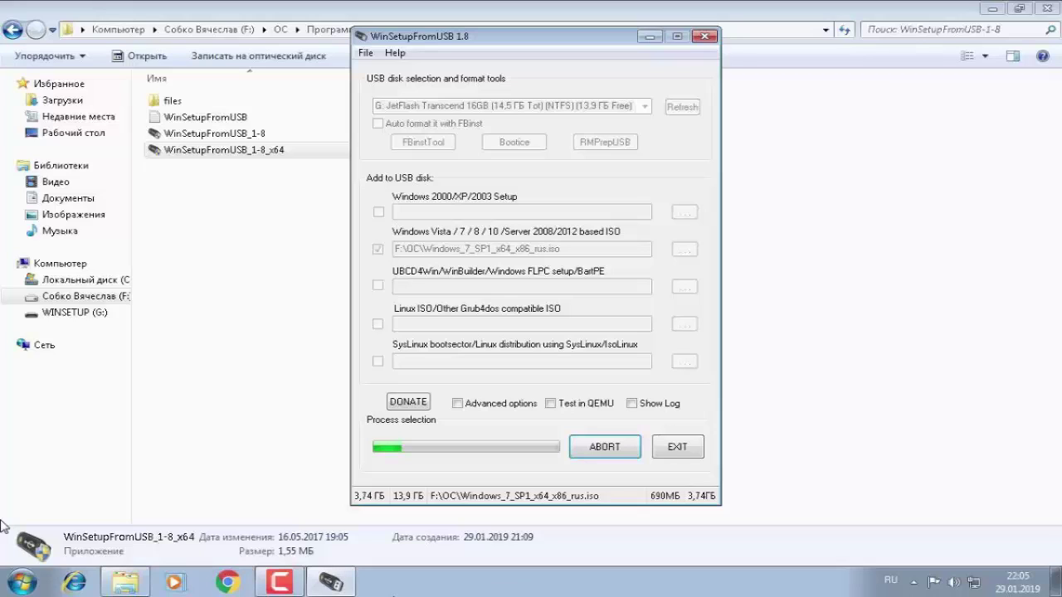
pyautogui.moveTo(278, 586)
pyautogui.click(279, 583)
pyautogui.click(982, 509)
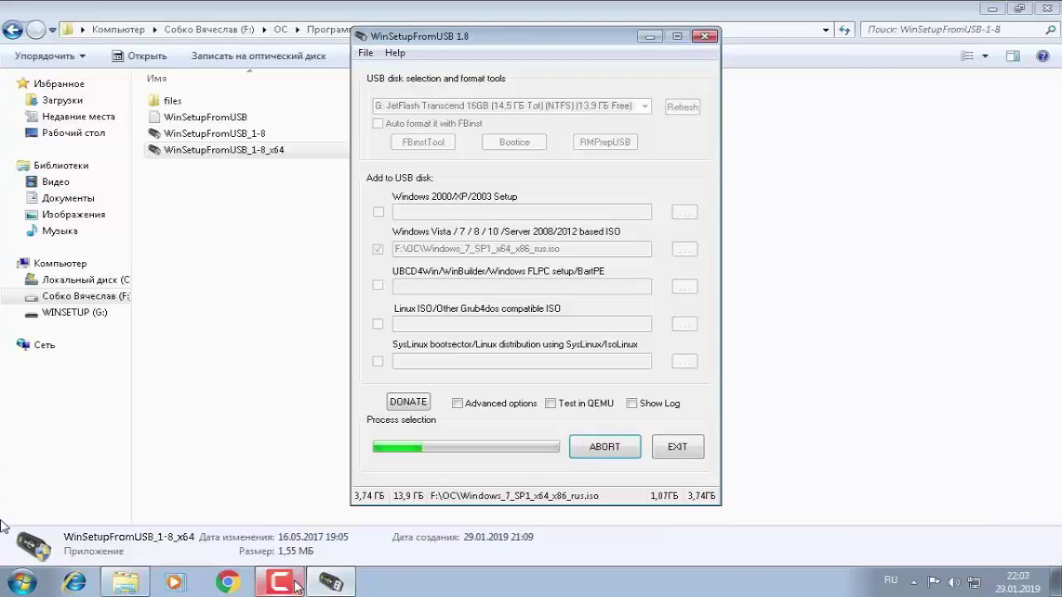
pyautogui.moveTo(297, 587)
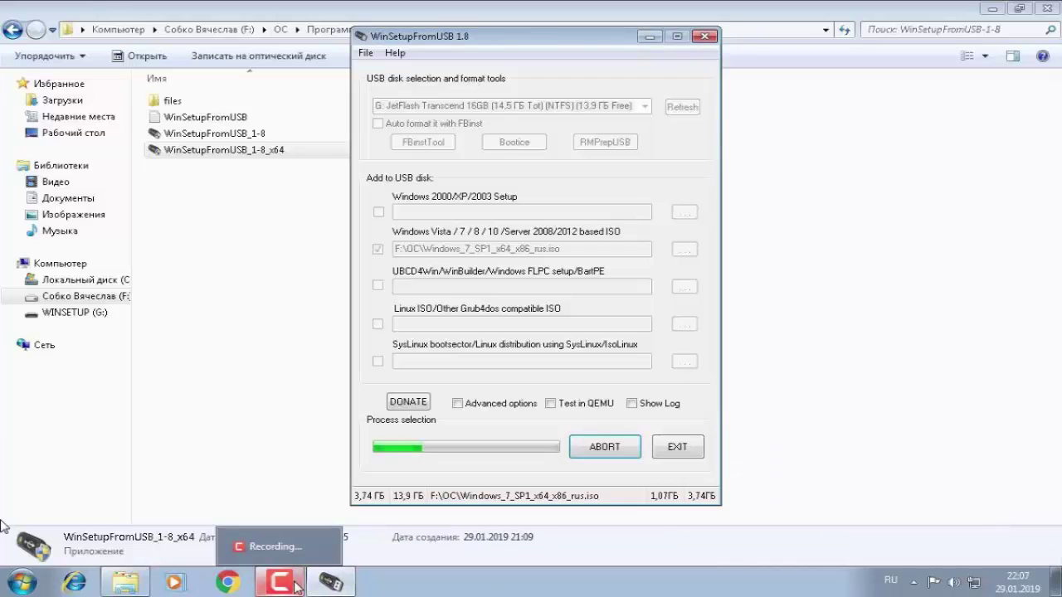
pyautogui.click(297, 587)
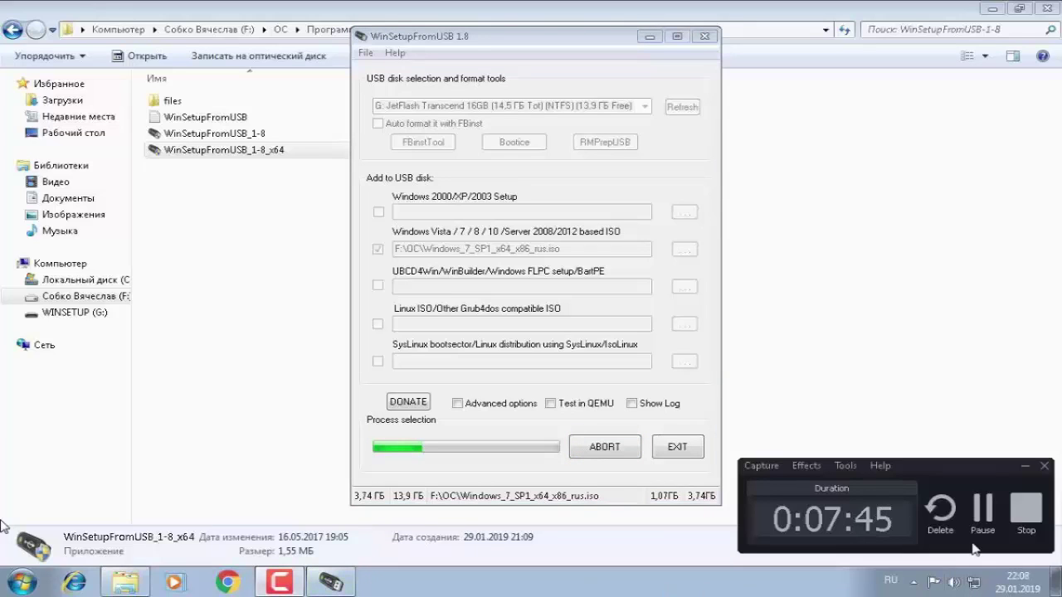
pyautogui.click(982, 512)
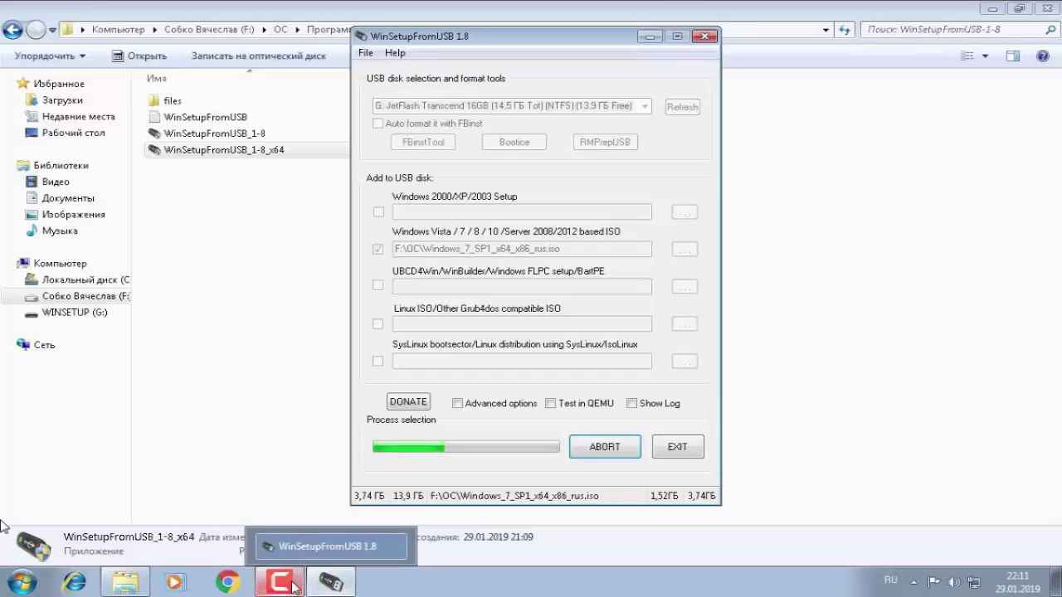
pyautogui.click(292, 587)
pyautogui.click(982, 515)
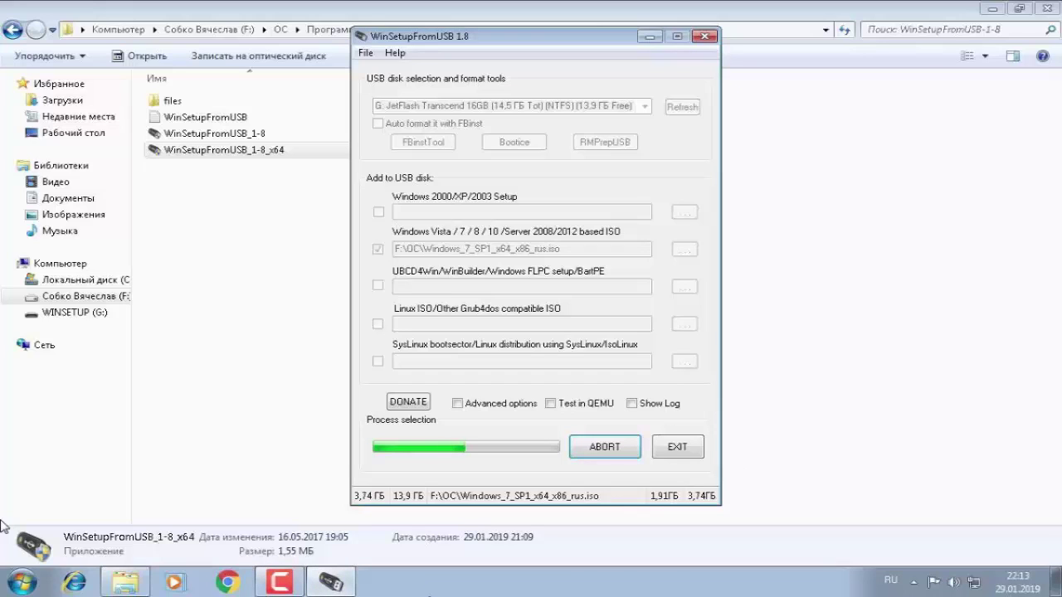
pyautogui.click(280, 582)
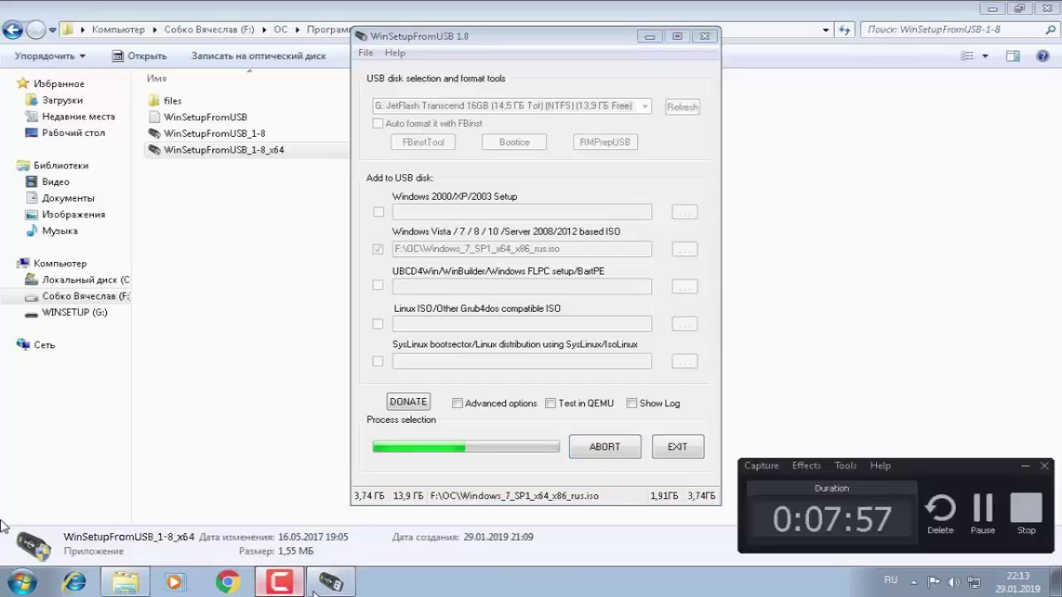
pyautogui.click(984, 523)
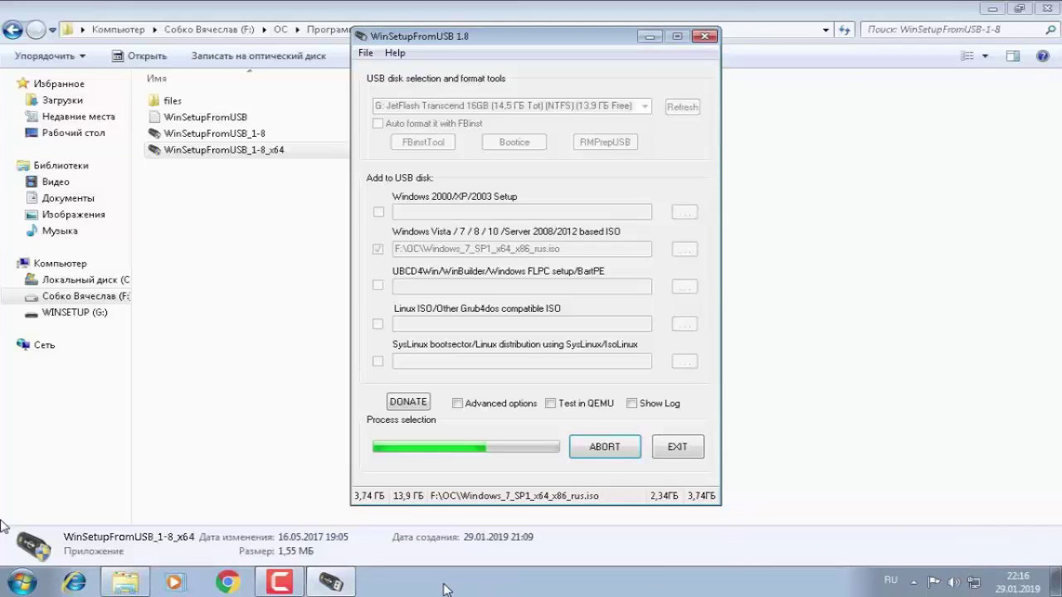
pyautogui.click(274, 581)
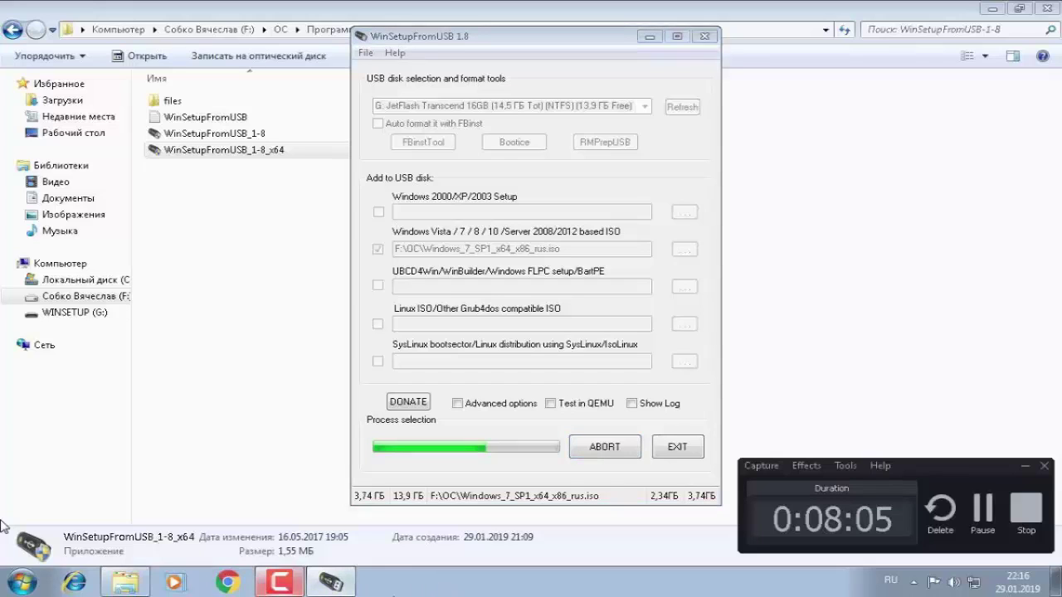
pyautogui.click(983, 510)
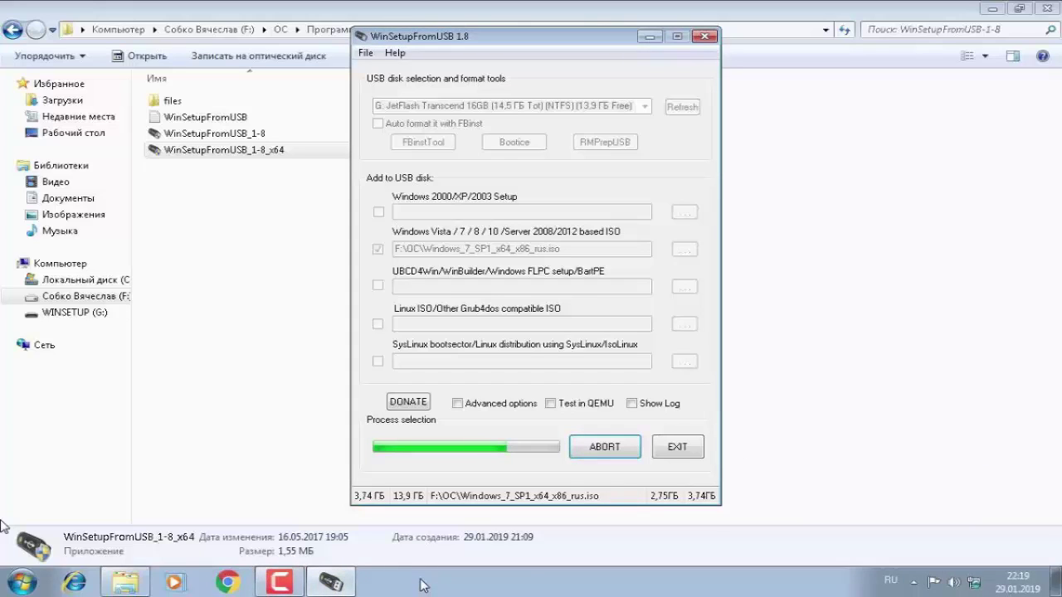
pyautogui.click(278, 581)
pyautogui.click(982, 513)
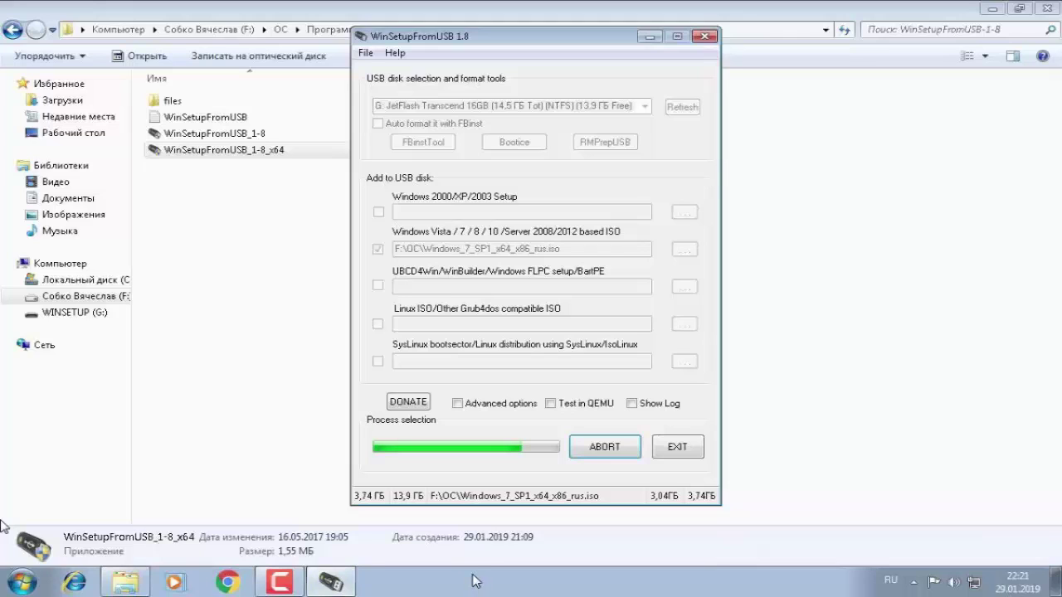
pyautogui.click(297, 589)
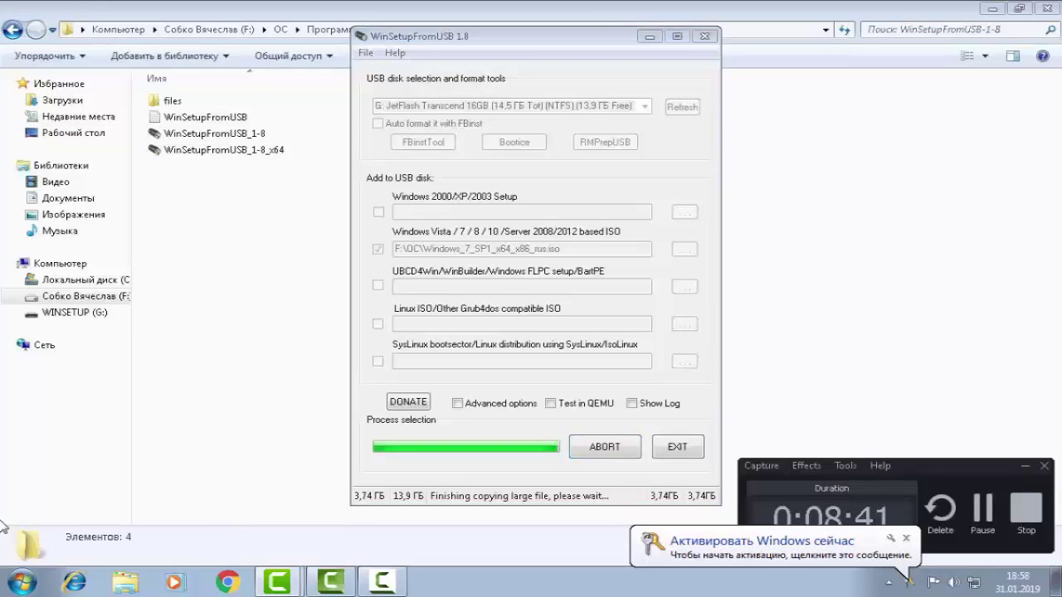
pyautogui.click(985, 514)
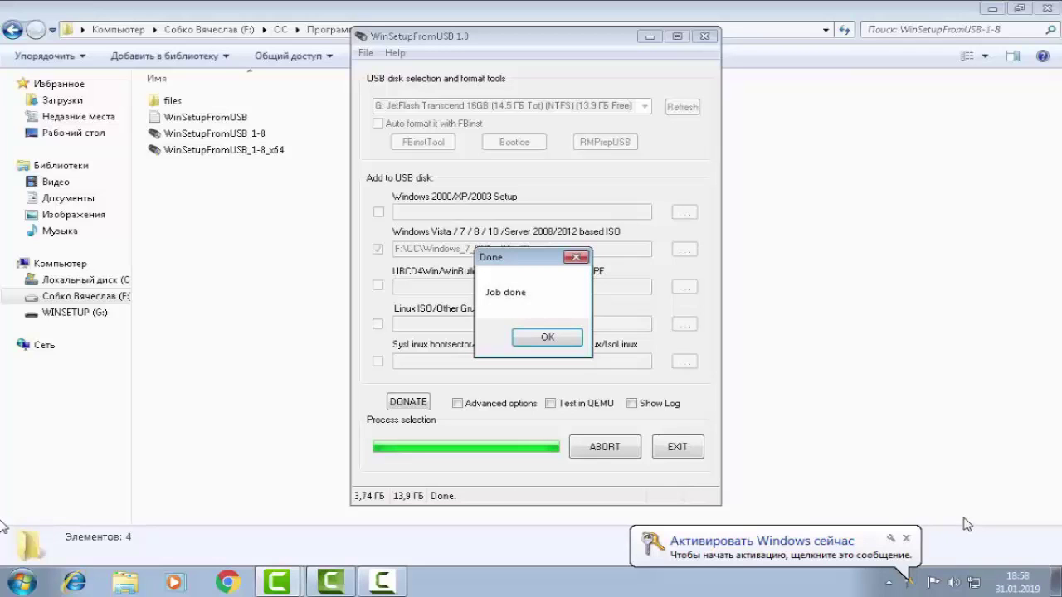
# Dismiss the completion notice for the Windows 7 write job
pyautogui.click(568, 337)
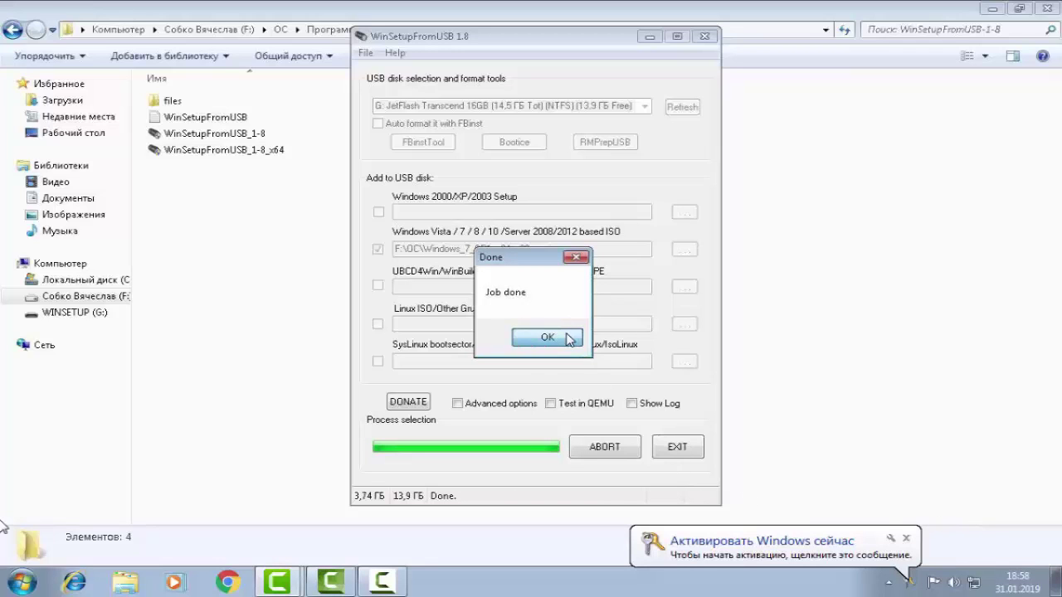